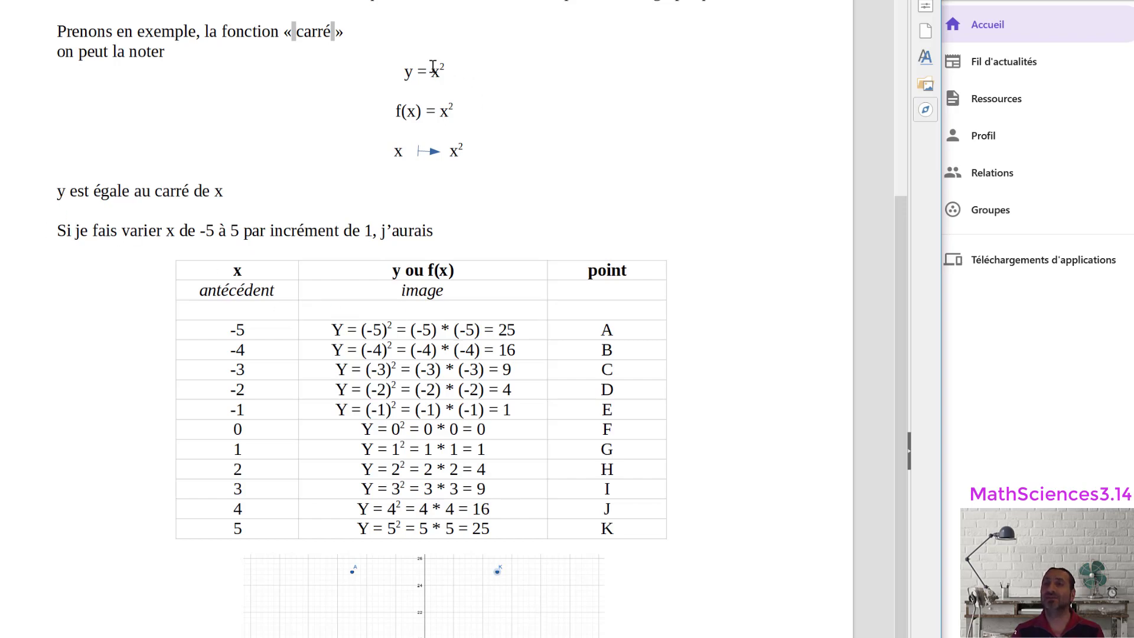
# Step: Highlight the x² expression in y = x², then the table's antécédent and image columns to relate them to the formula
pyautogui.moveTo(433, 66); pyautogui.dragTo(445, 69)
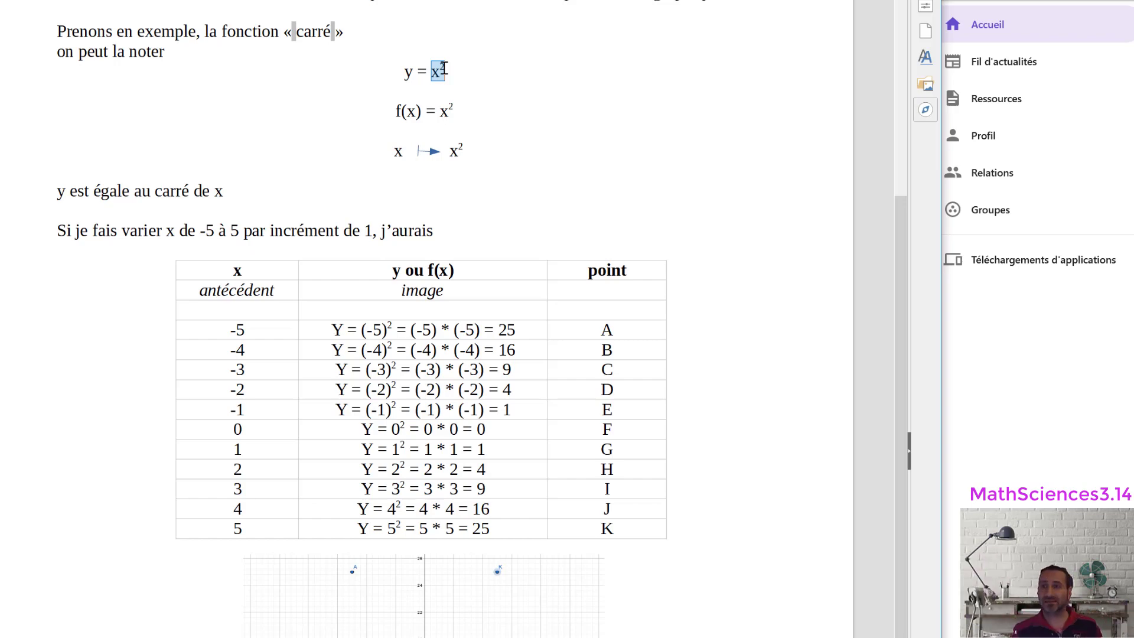
pyautogui.click(234, 270)
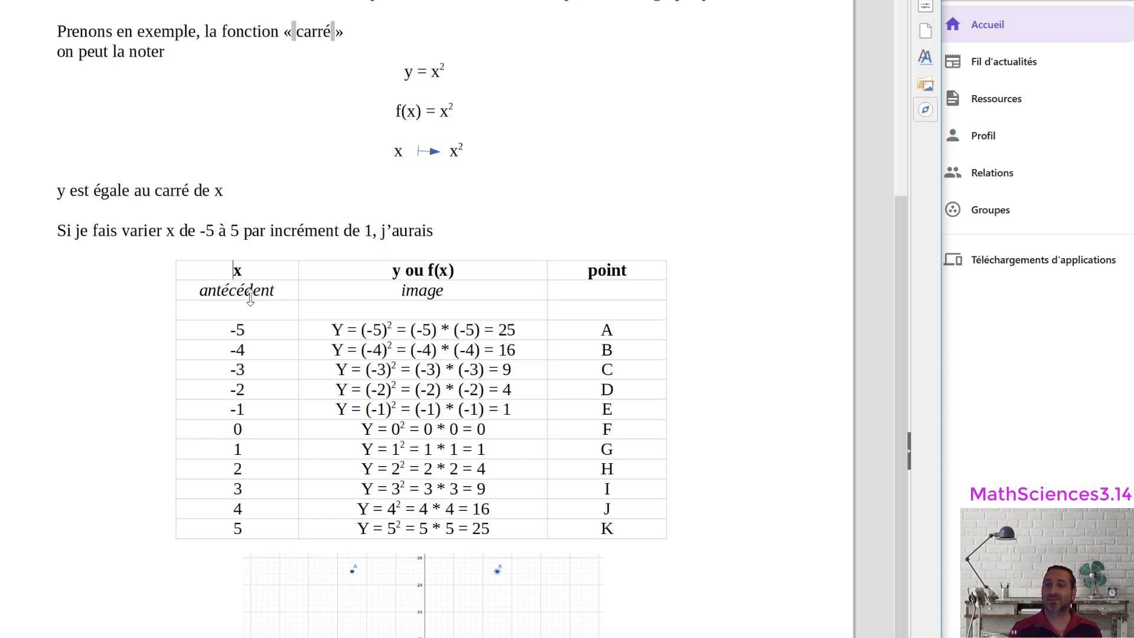
pyautogui.click(249, 256)
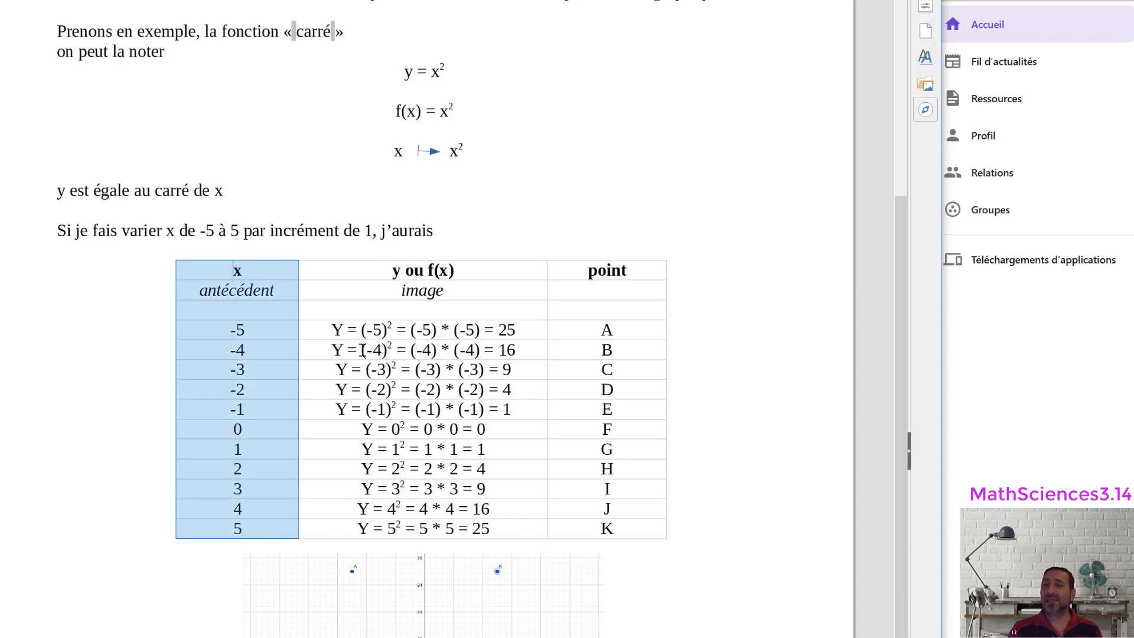
pyautogui.click(444, 72)
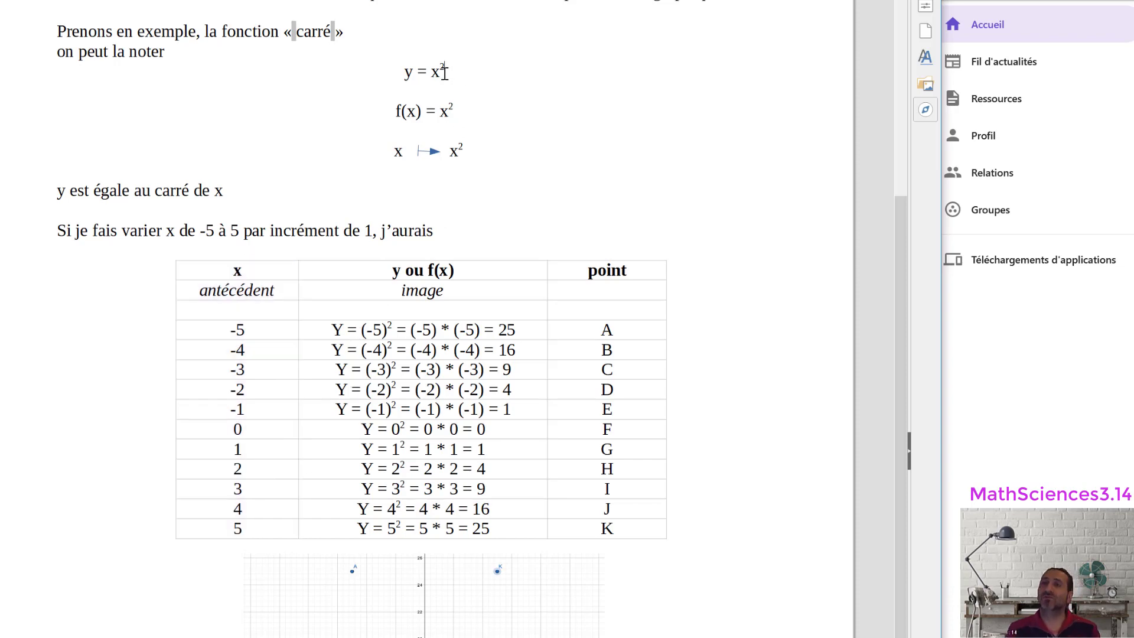
pyautogui.moveTo(444, 72); pyautogui.dragTo(435, 75)
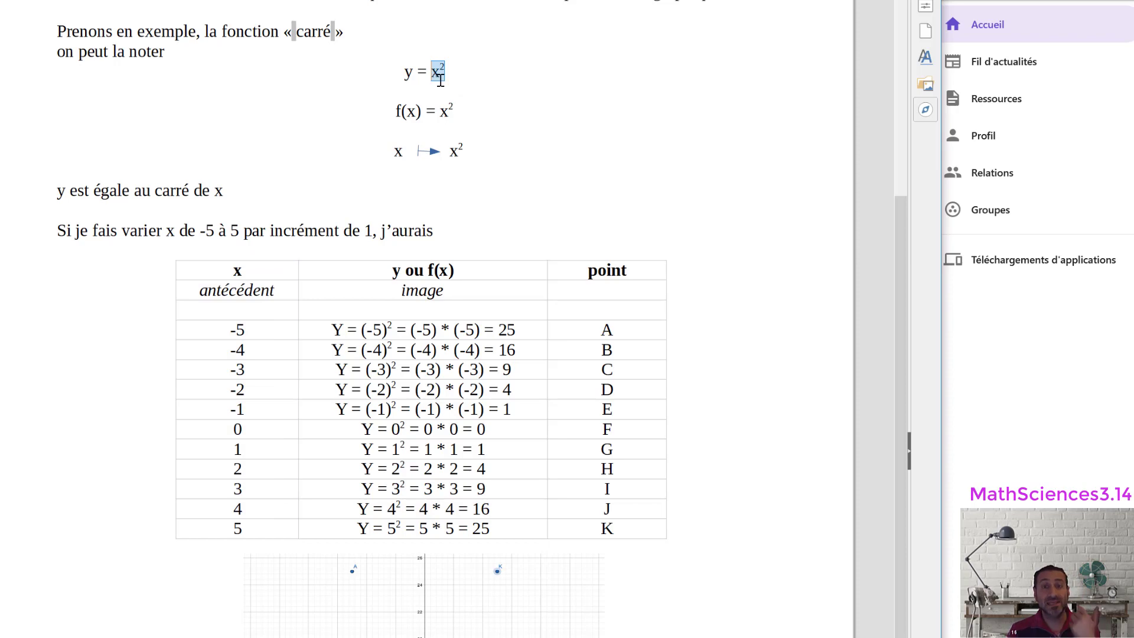
pyautogui.click(424, 260)
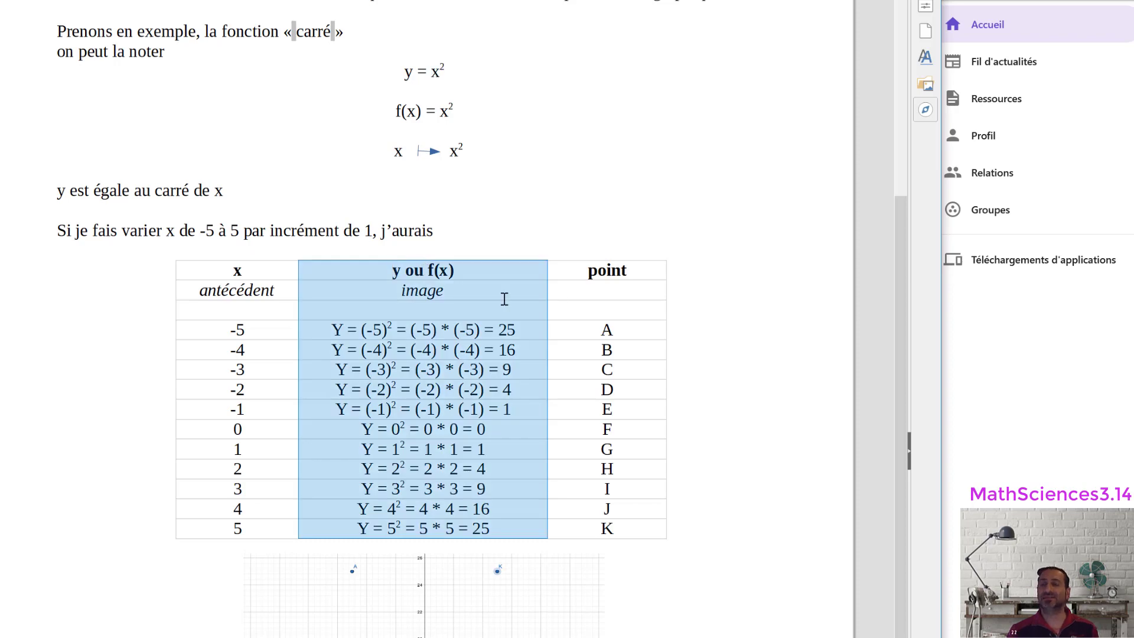
pyautogui.click(628, 328)
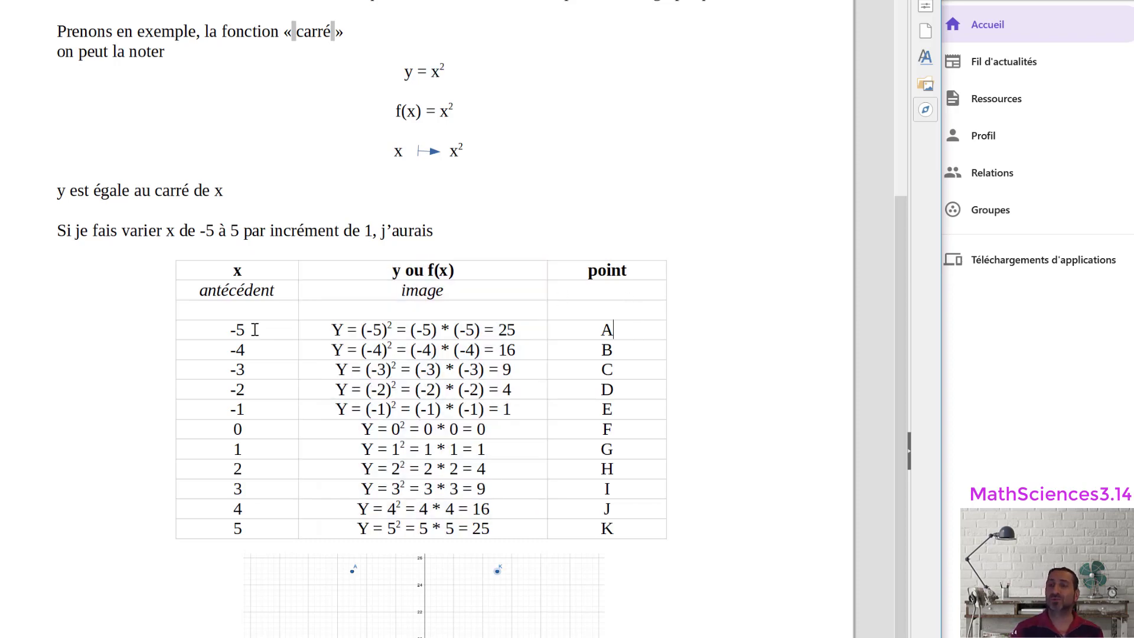
pyautogui.click(256, 267)
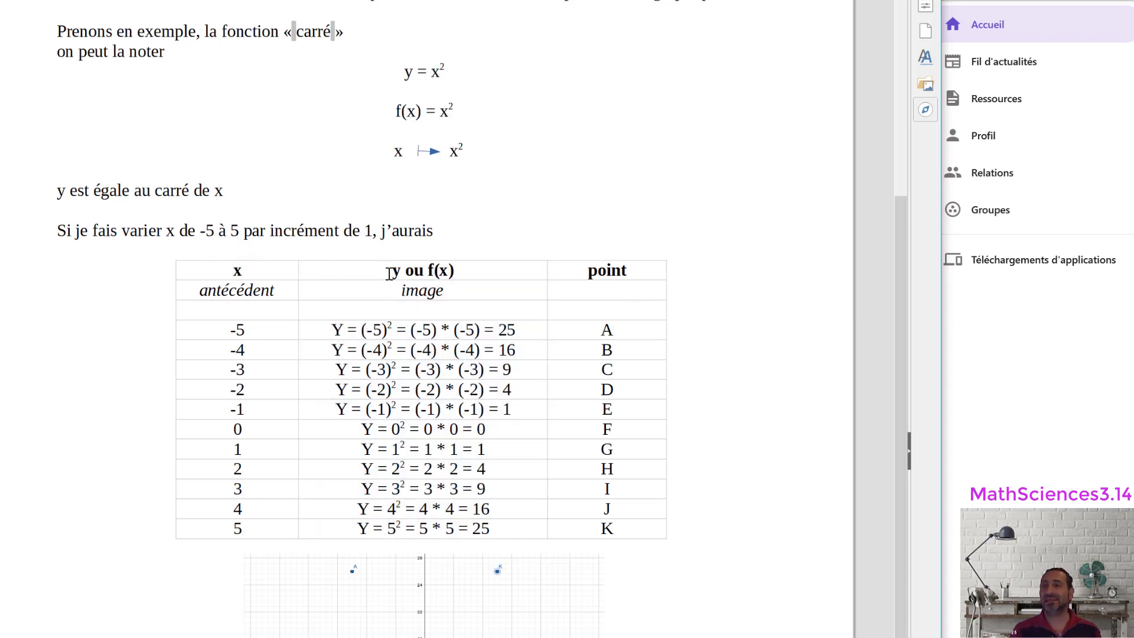
# Step: Change the table's third column heading to "Point (x, y)"
pyautogui.click(660, 274)
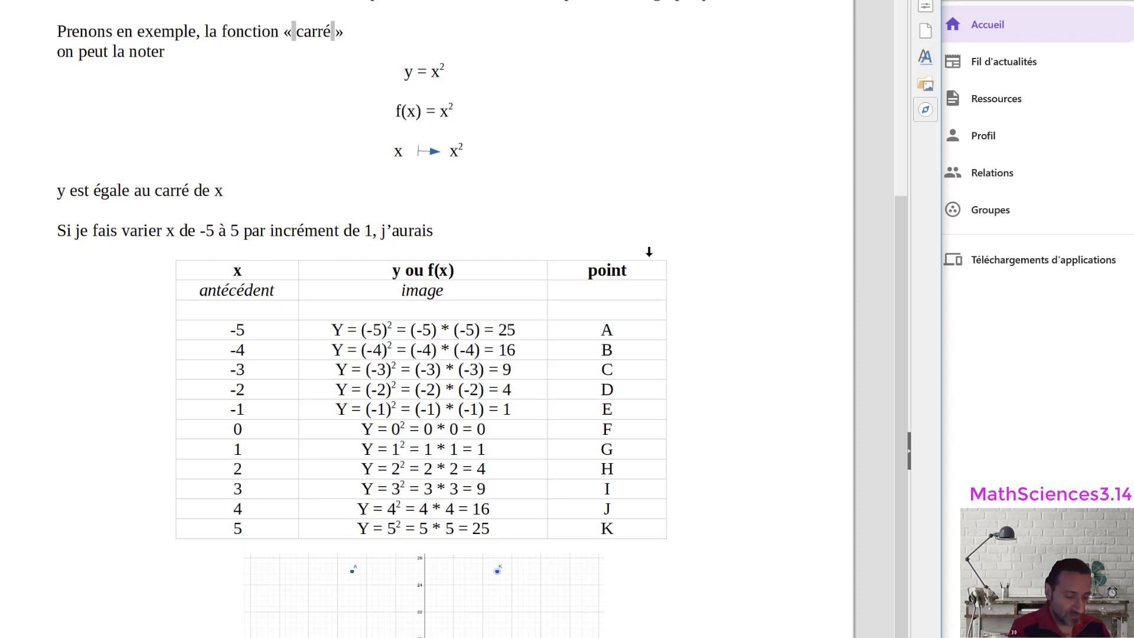
pyautogui.hotkey('shift', 'F3')
pyautogui.write('(')
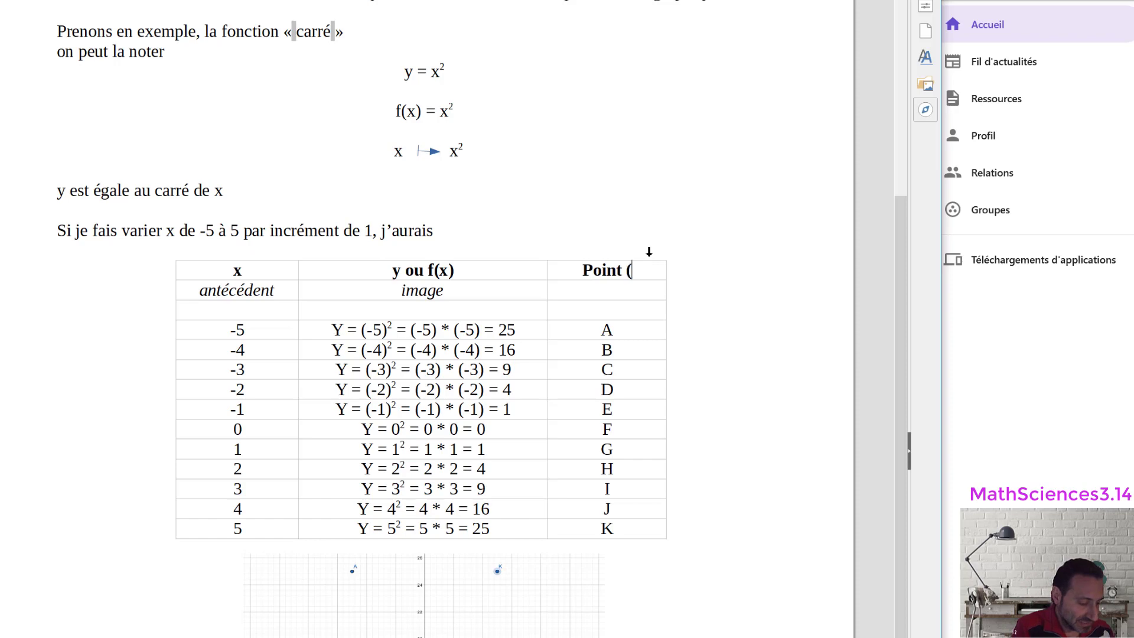
pyautogui.write(', y)')
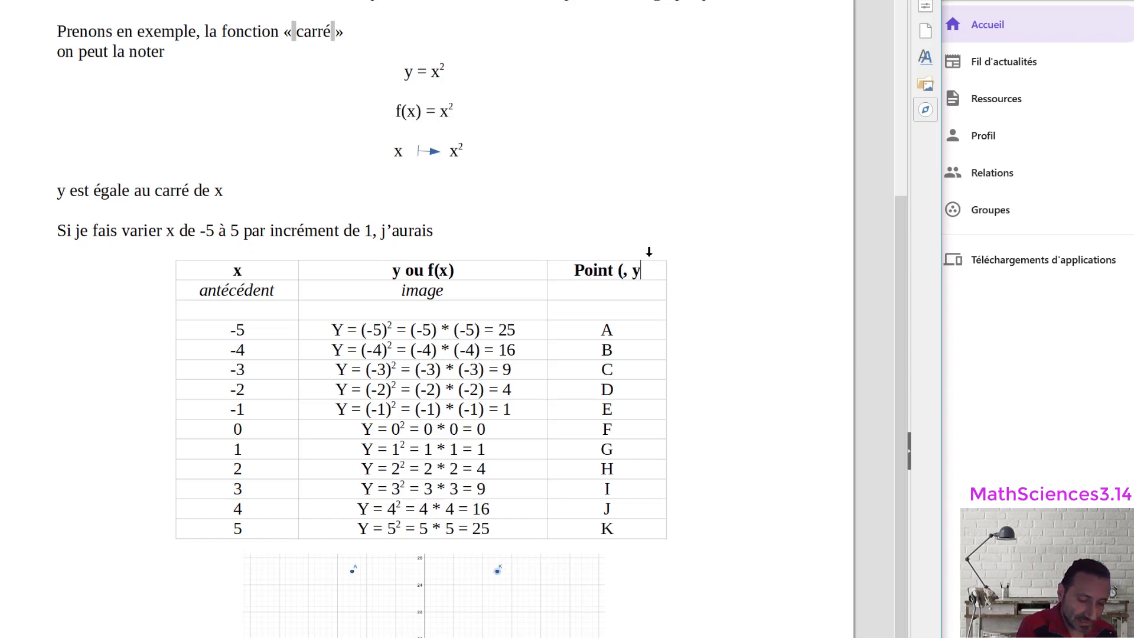
pyautogui.click(620, 271)
pyautogui.write('x')
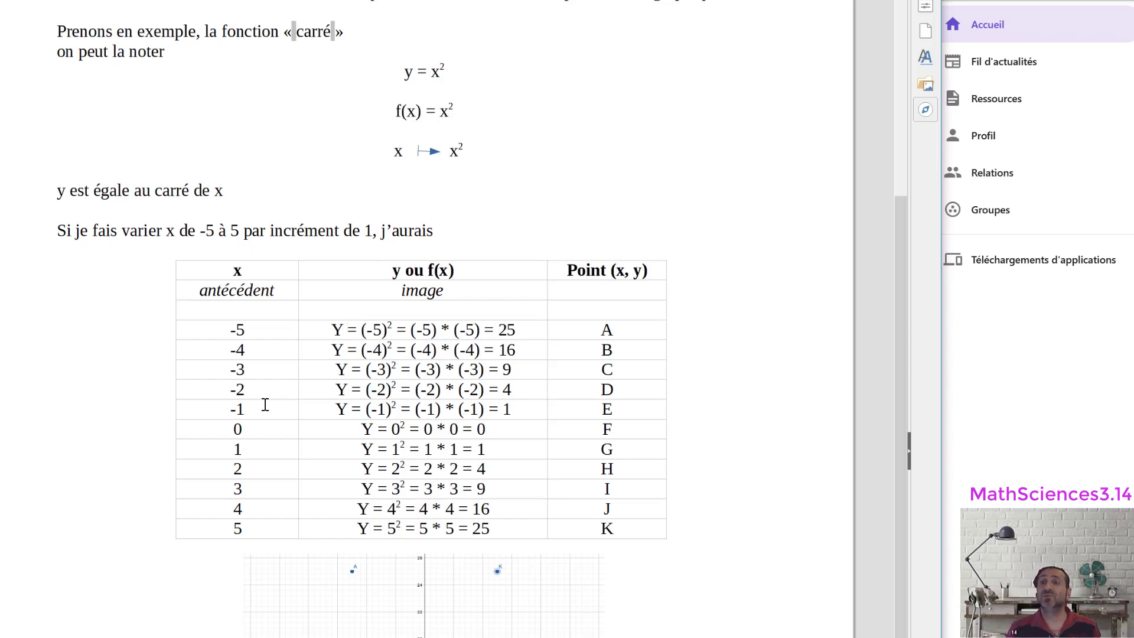
pyautogui.click(247, 409)
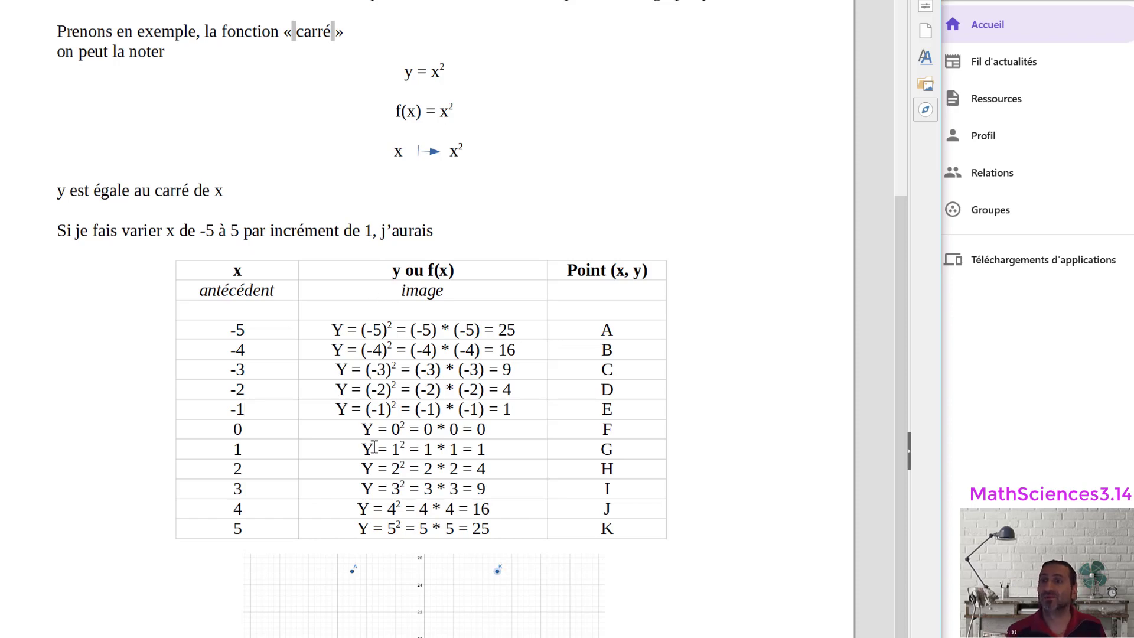
pyautogui.click(500, 453)
pyautogui.click(393, 449)
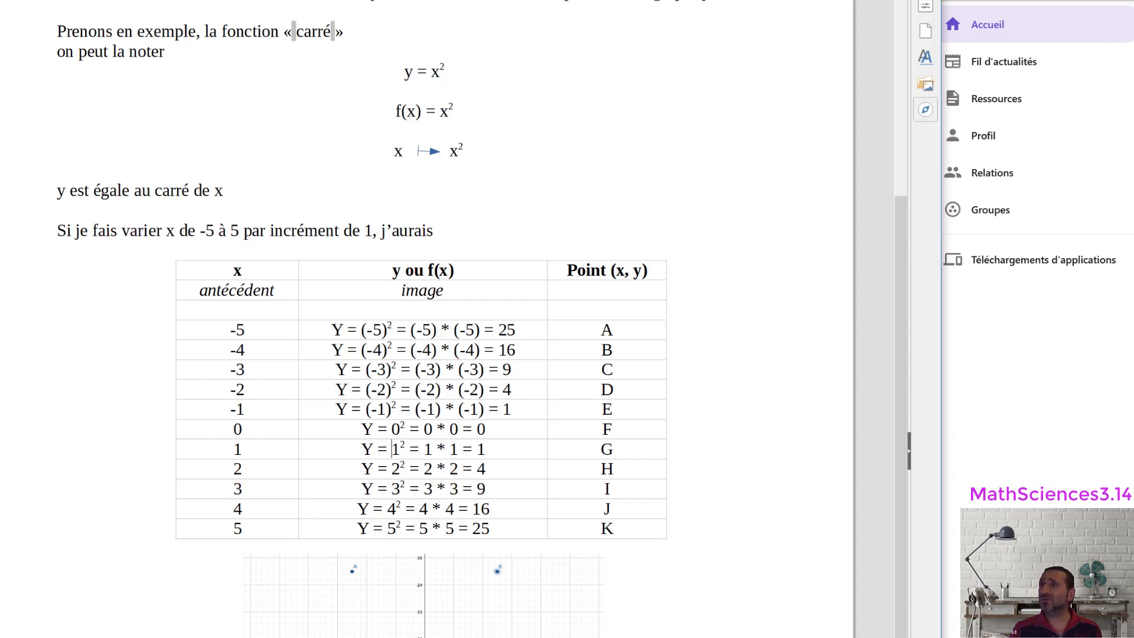
pyautogui.moveTo(941, 57); pyautogui.dragTo(308, 57)
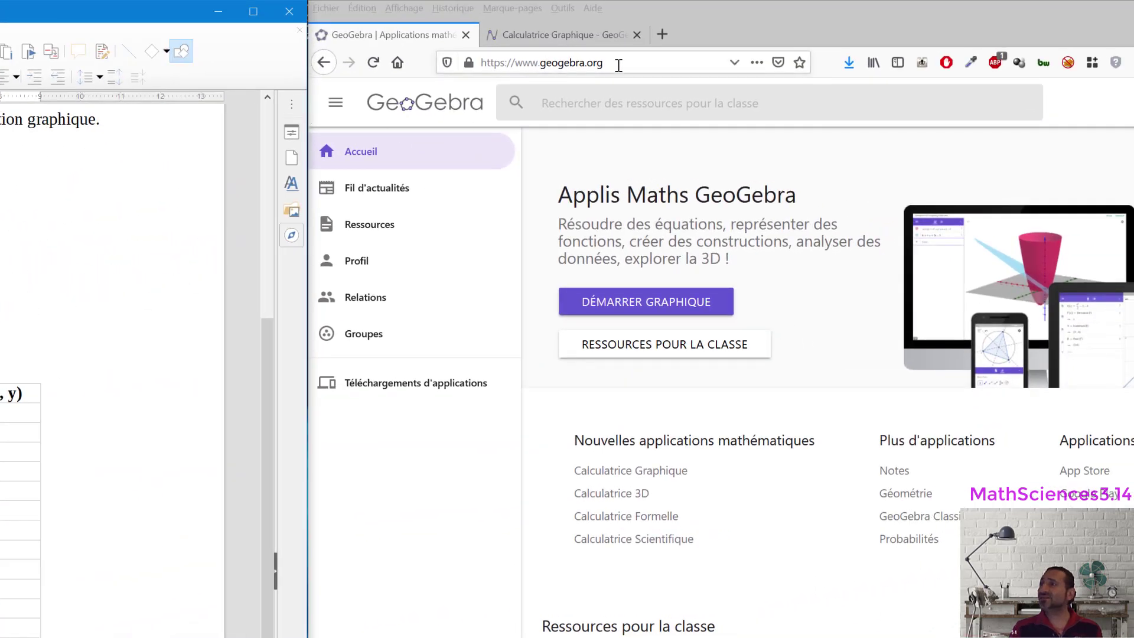
pyautogui.moveTo(619, 62); pyautogui.dragTo(523, 62)
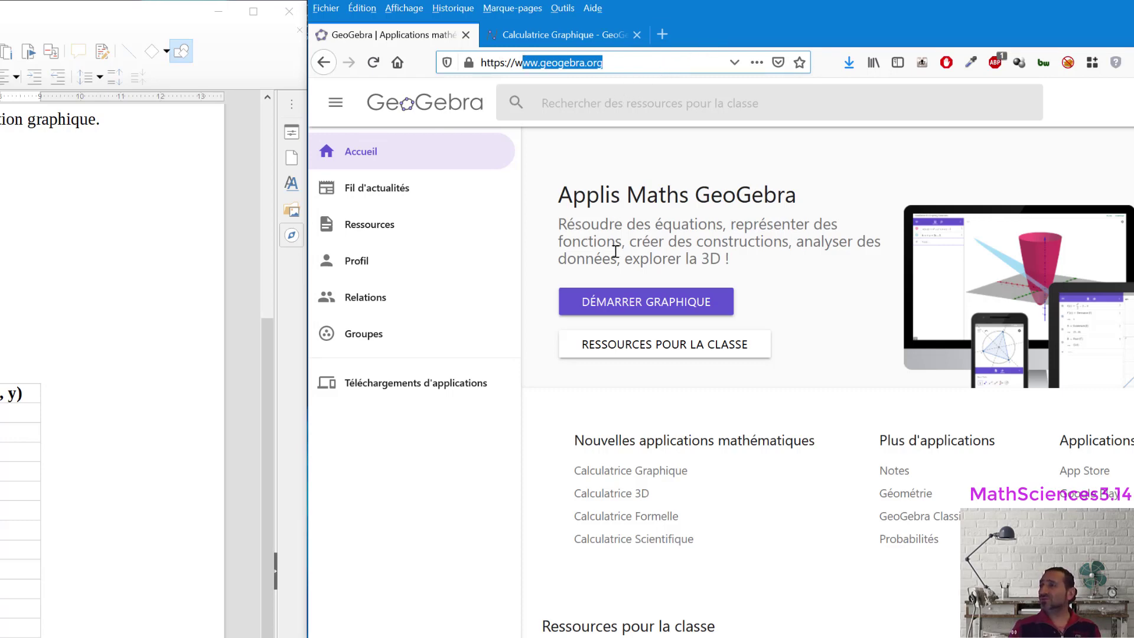
pyautogui.click(664, 304)
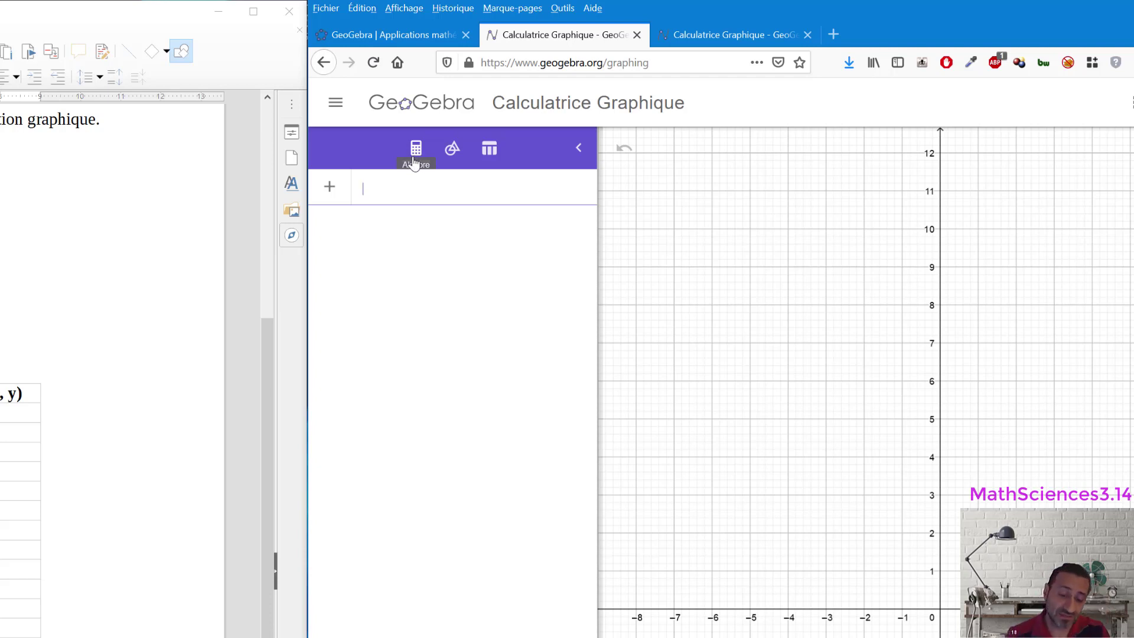
# Step: Calculate 1+1 and 7*7 as two separate entries in the graphing calculator's algebra view
pyautogui.write('1+1')
pyautogui.press('Return')
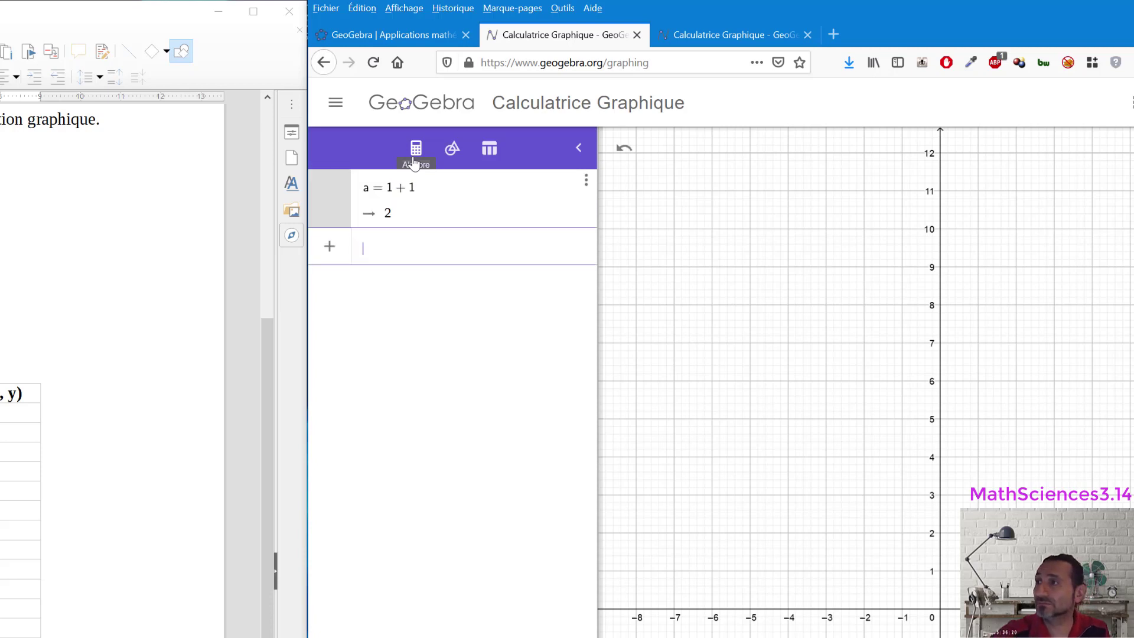
pyautogui.write('7')
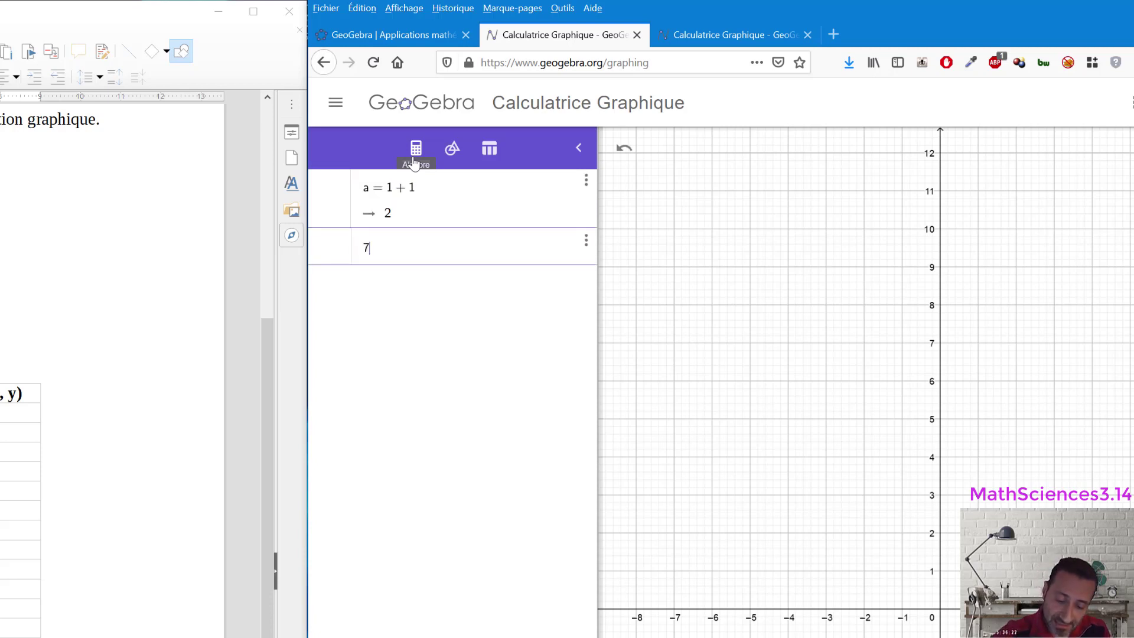
pyautogui.write('*7')
pyautogui.press('Return')
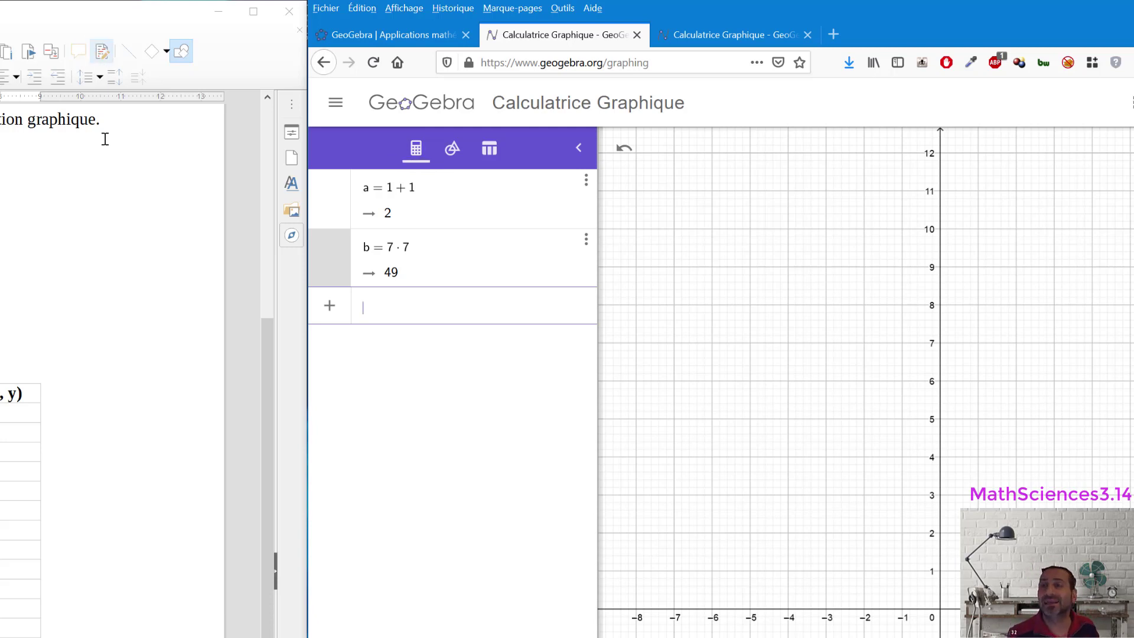
pyautogui.click(67, 575)
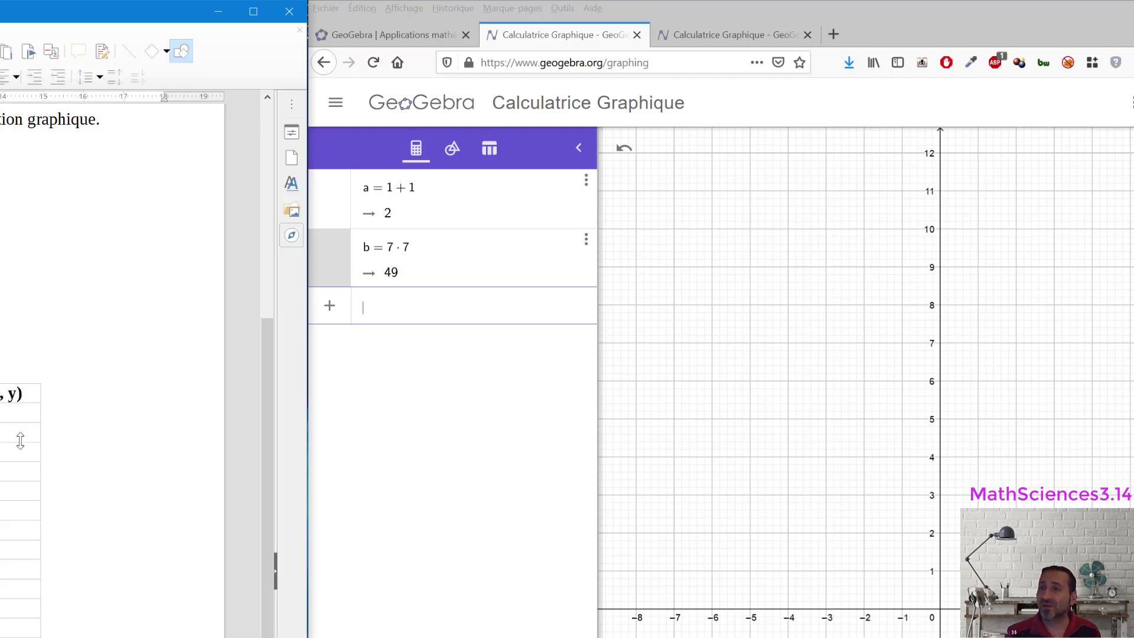
pyautogui.click(4, 376)
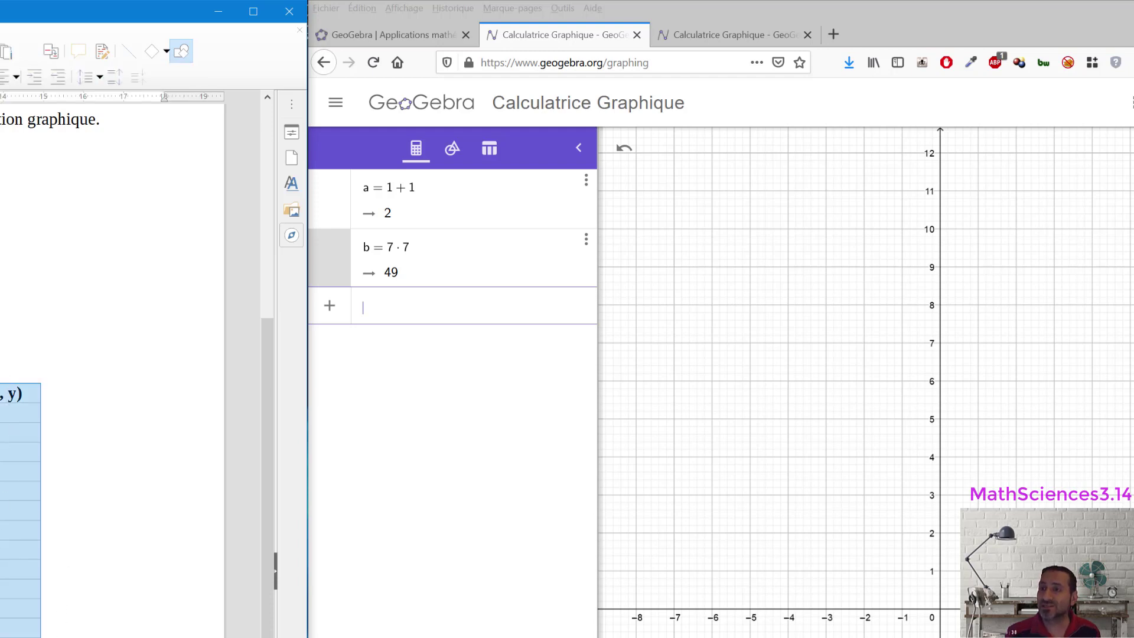
pyautogui.click(3, 348)
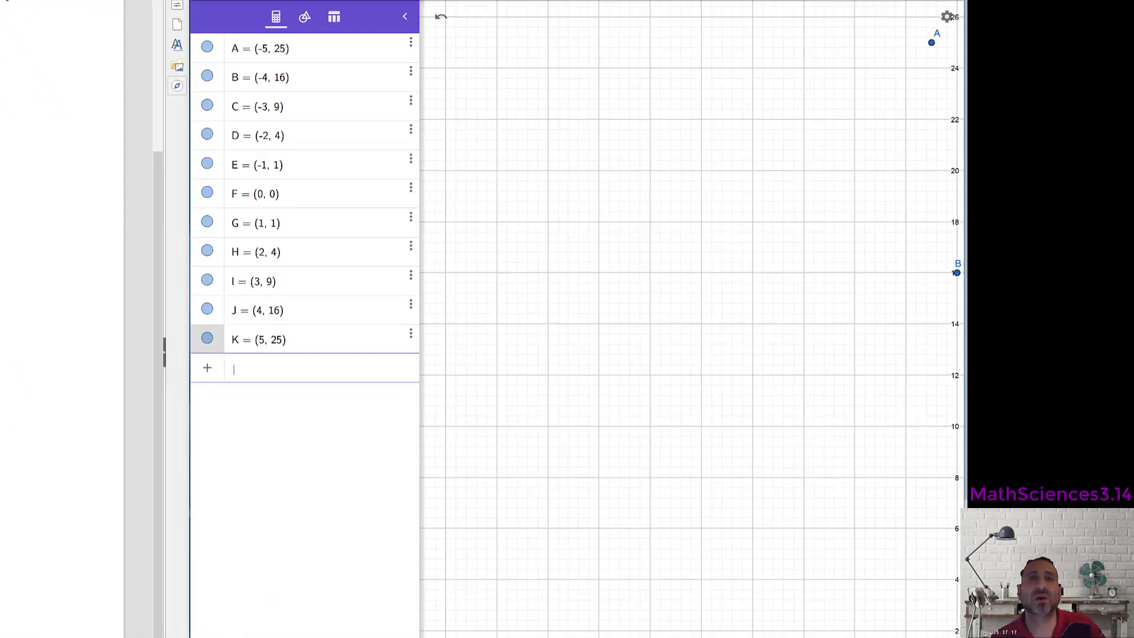
# Step: Bring all the points A to K into view on the graph and compare point A with the table's row for x = -5
pyautogui.moveTo(780, 256); pyautogui.dragTo(482, 269)
pyautogui.scroll(-3, 527, 268)
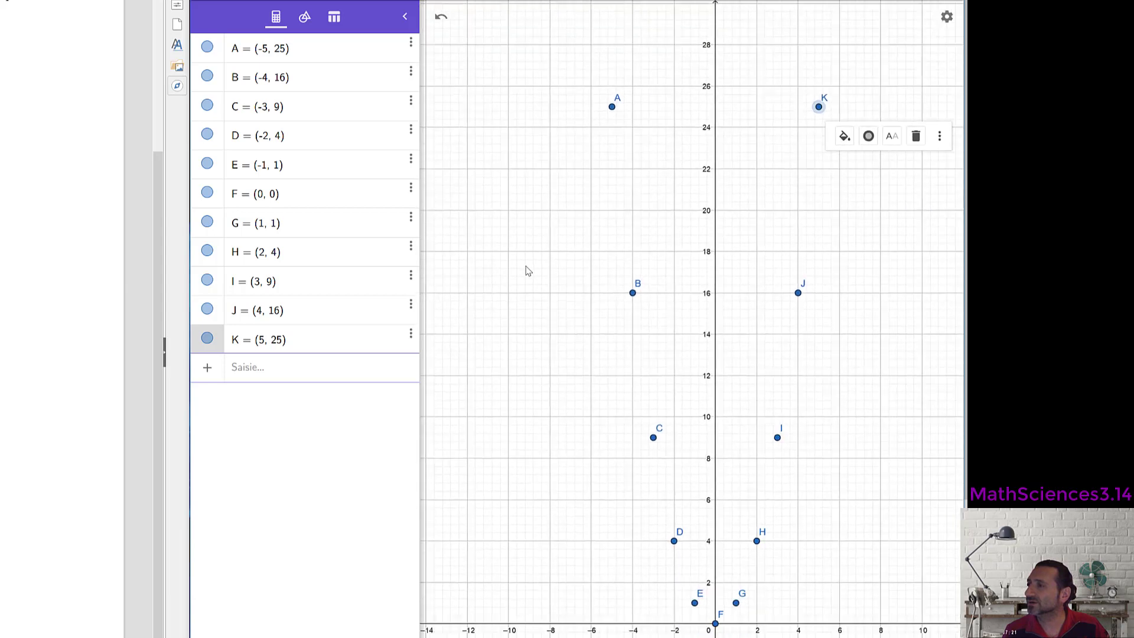
pyautogui.scroll(-1, 526, 269)
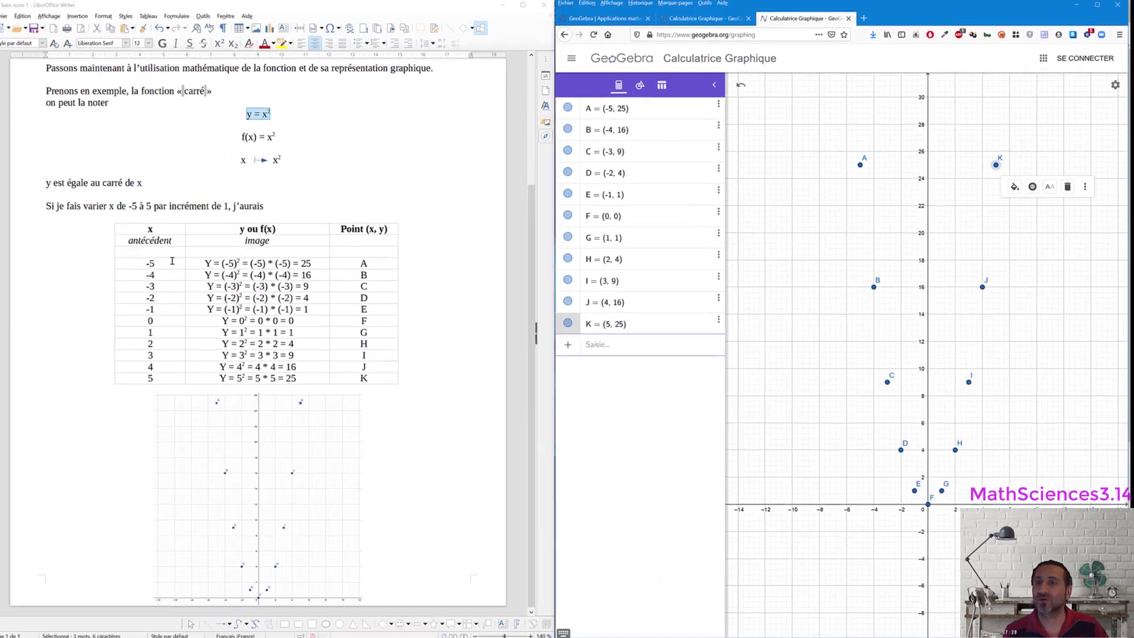
pyautogui.doubleClick(313, 263)
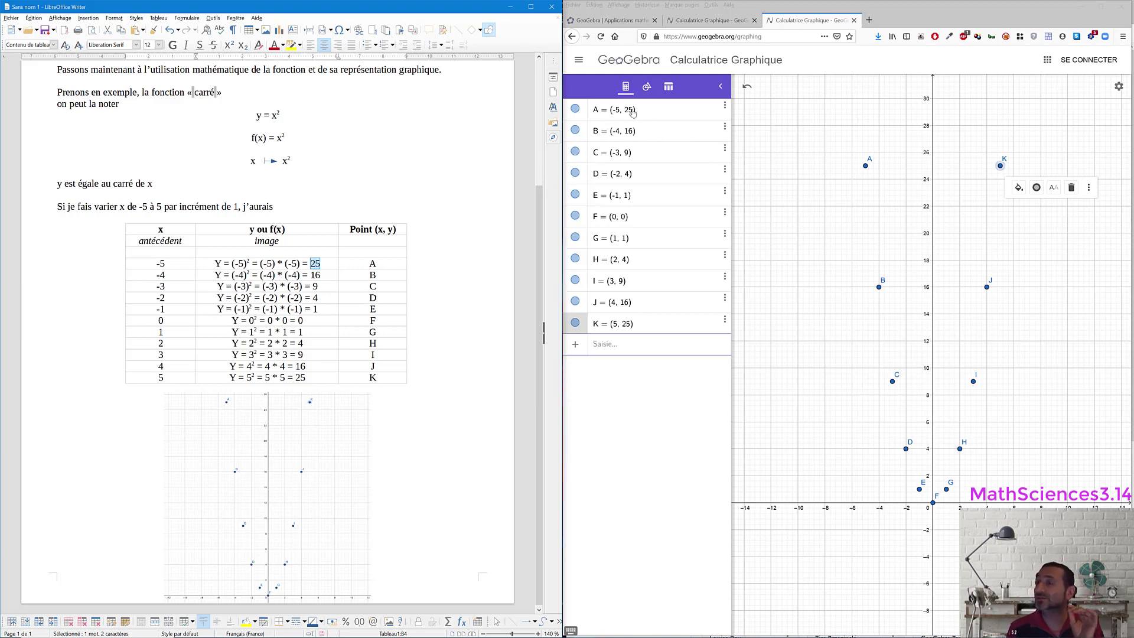
pyautogui.click(966, 426)
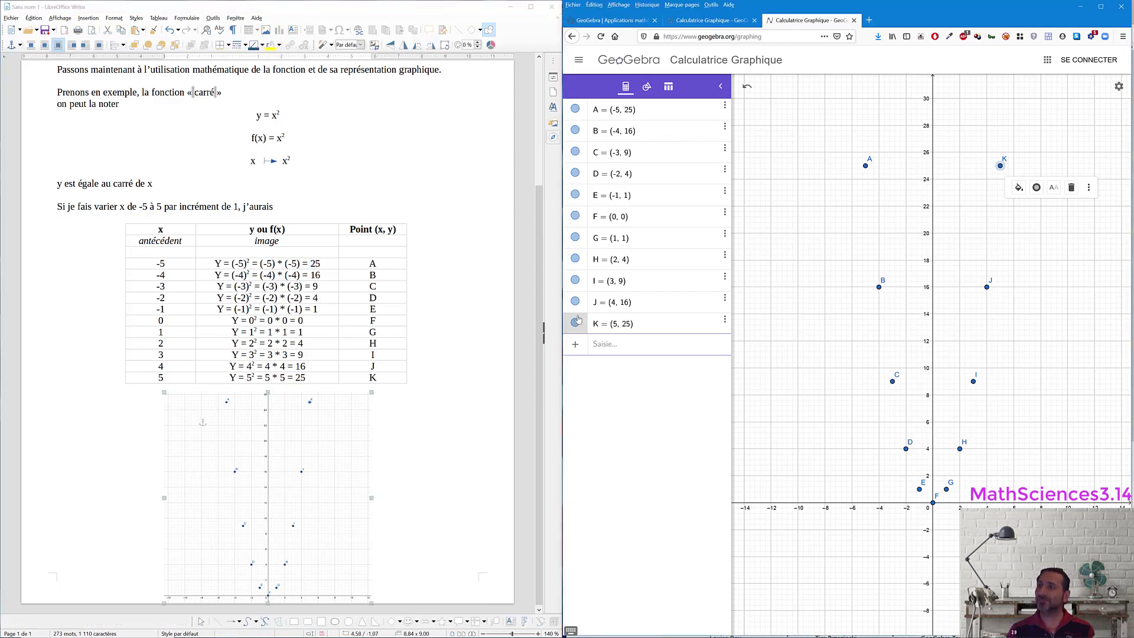
# Step: Examine the colour settings in point K's properties, then close the properties
pyautogui.click(725, 319)
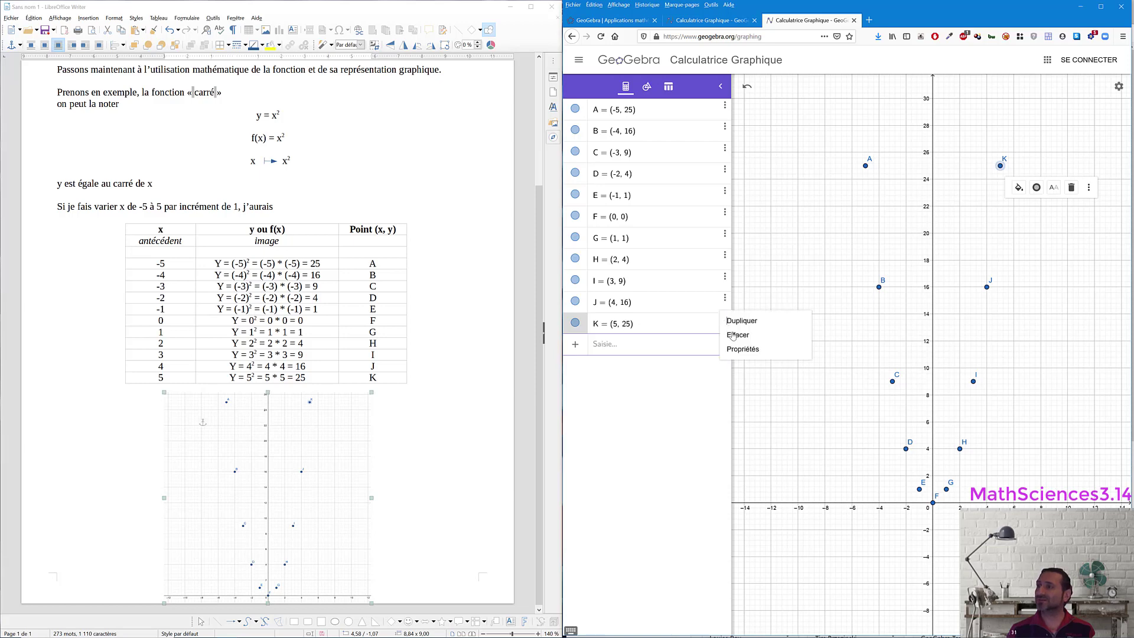
pyautogui.click(742, 349)
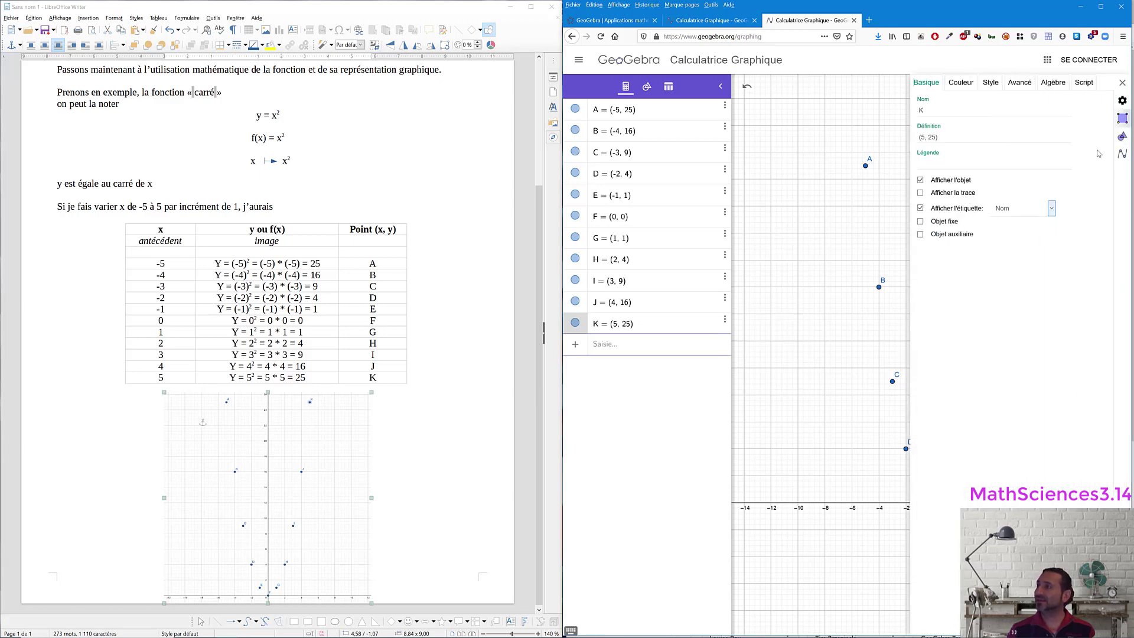
pyautogui.click(961, 83)
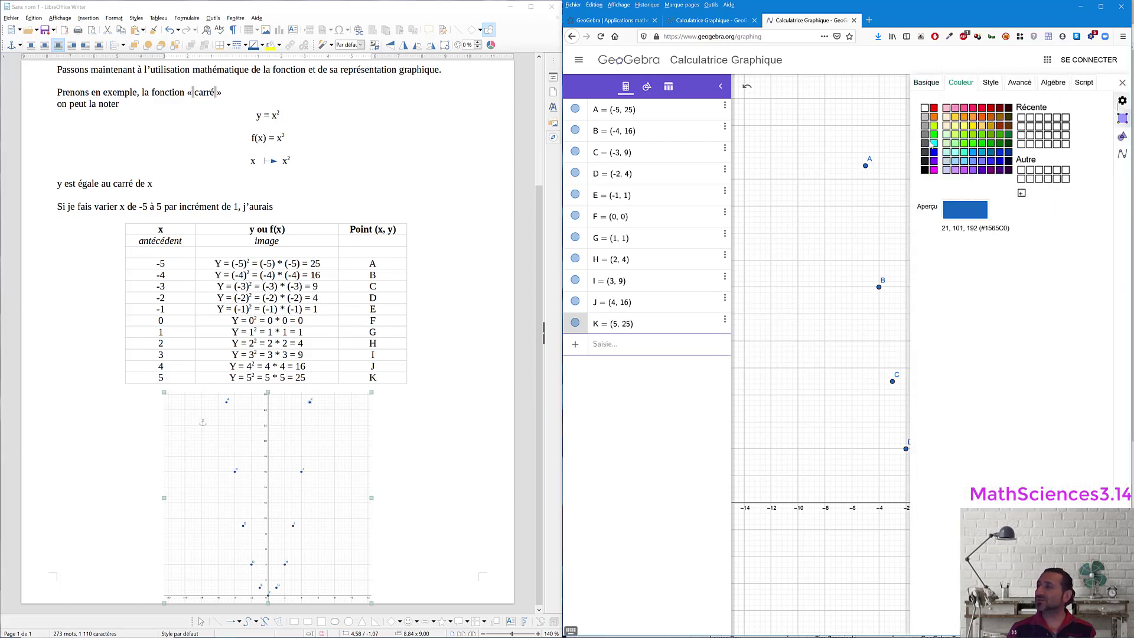
pyautogui.click(1125, 86)
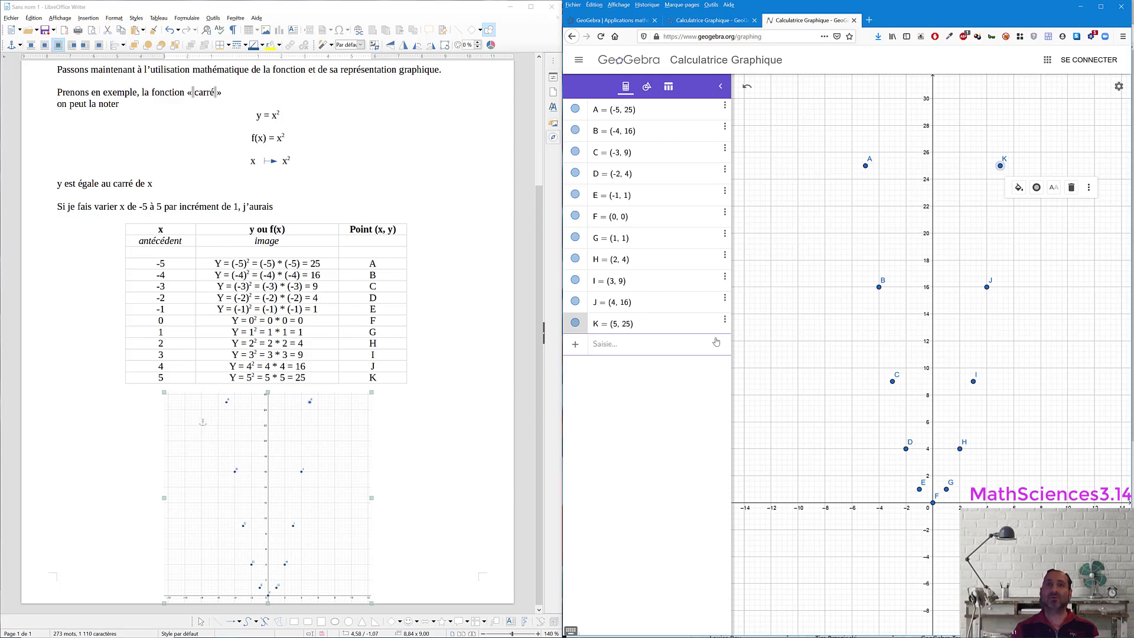
# Step: Plot the function x² on the same graph as points A to K
pyautogui.click(637, 347)
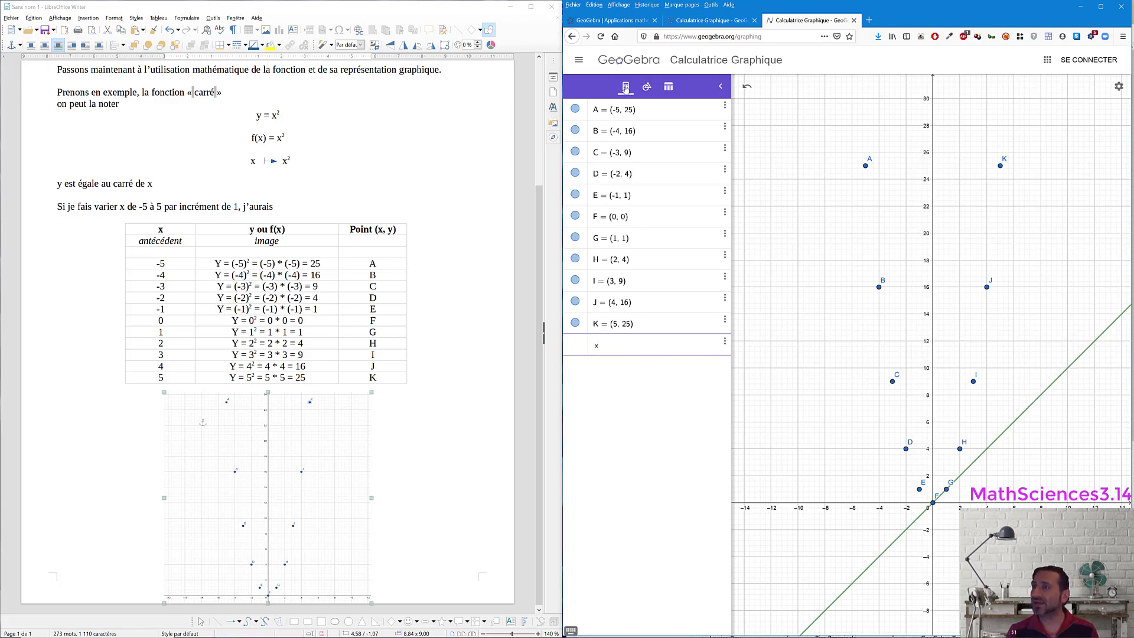
pyautogui.click(571, 631)
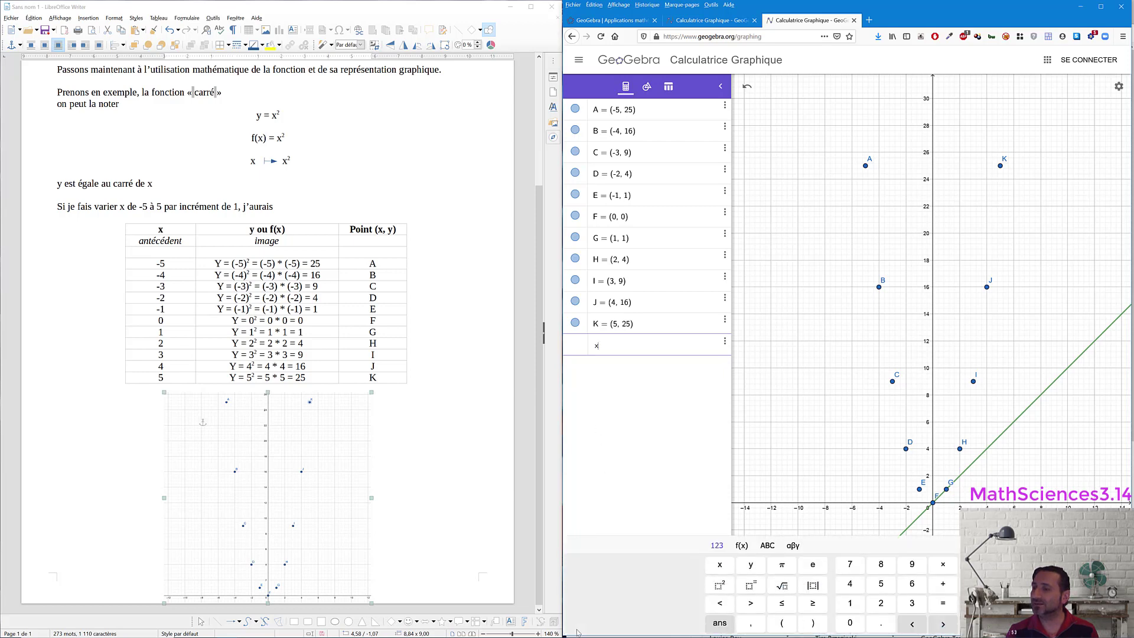
pyautogui.click(725, 585)
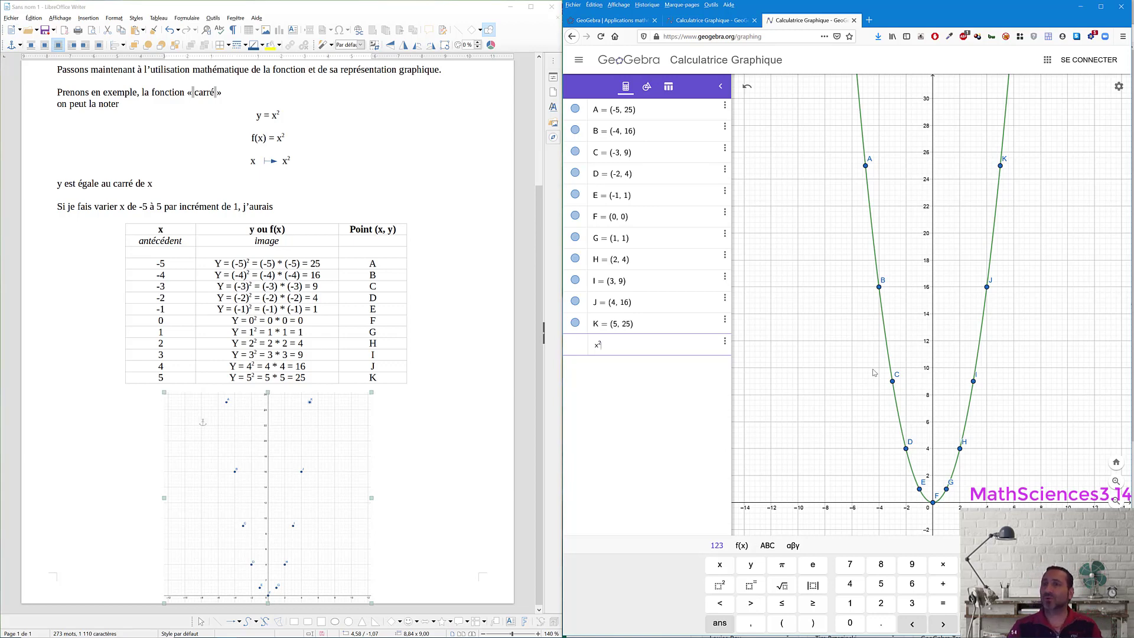
pyautogui.click(302, 259)
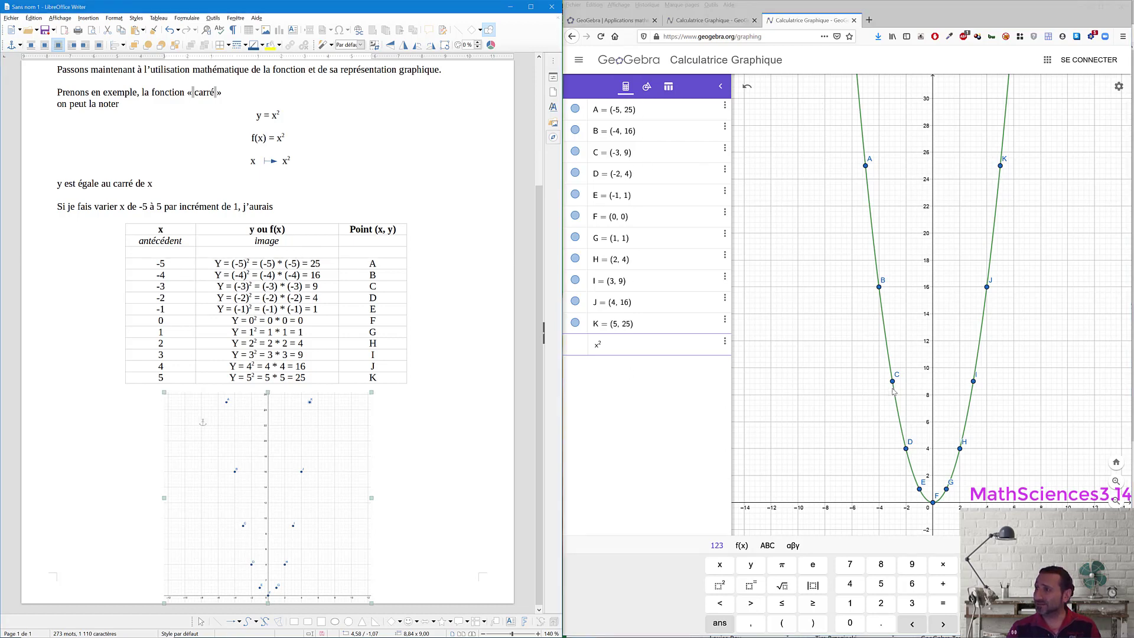
# Step: Confirm the x² entry below point K as a function in the algebra view
pyautogui.click(631, 350)
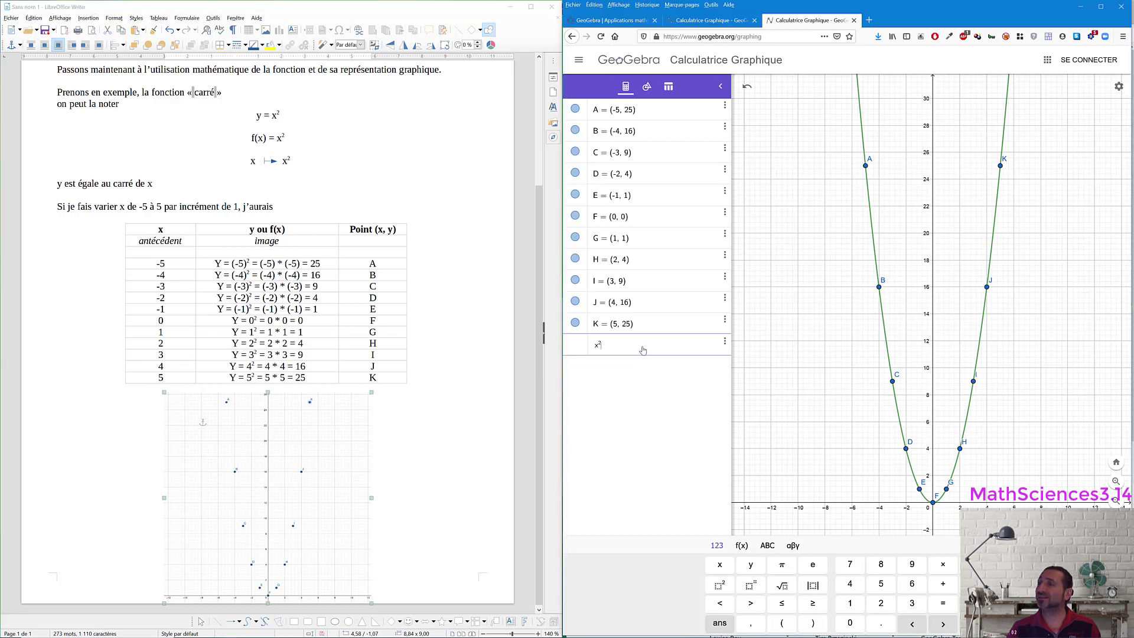
pyautogui.press('Return')
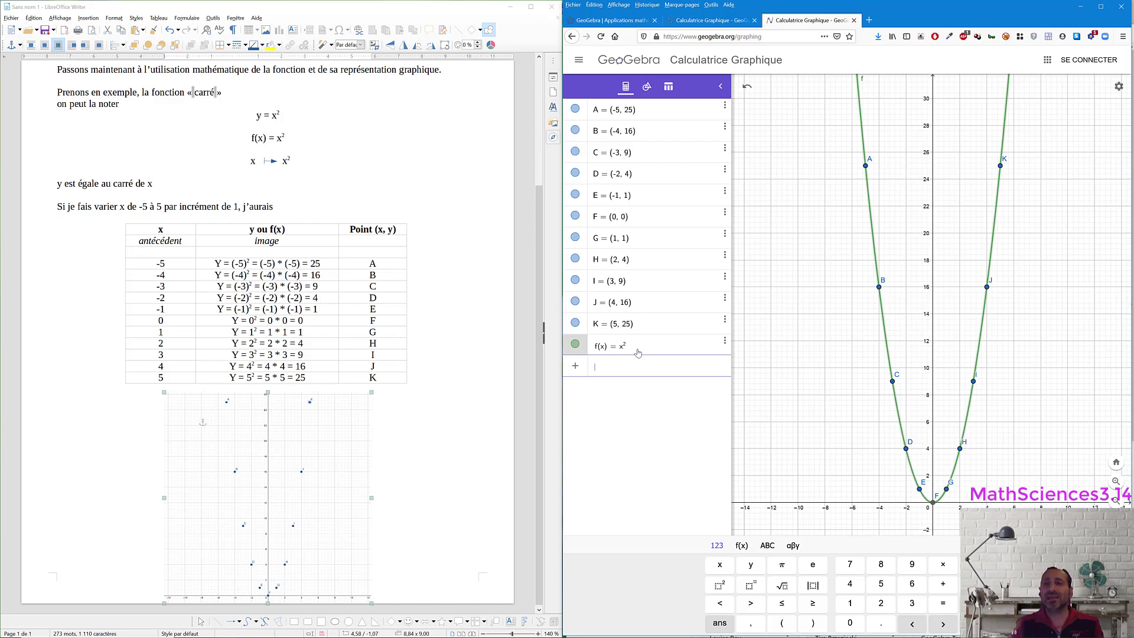
# Step: Switch to the Writer document and highlight the value table for x from -5 to 5, then clear the selection
pyautogui.click(295, 201)
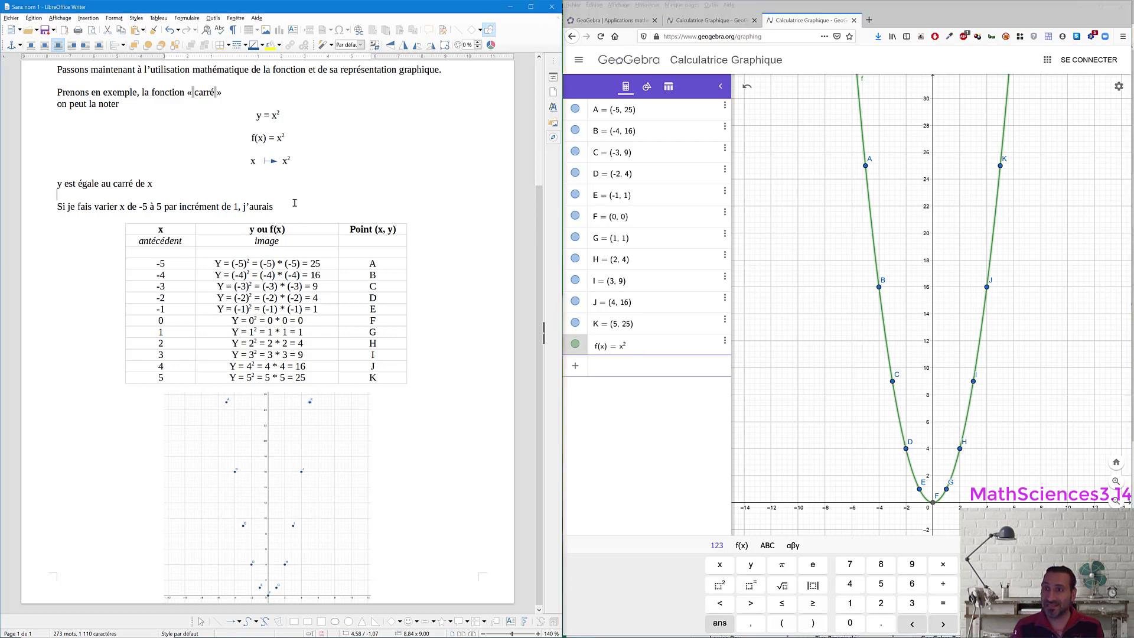
pyautogui.moveTo(294, 203); pyautogui.dragTo(345, 319)
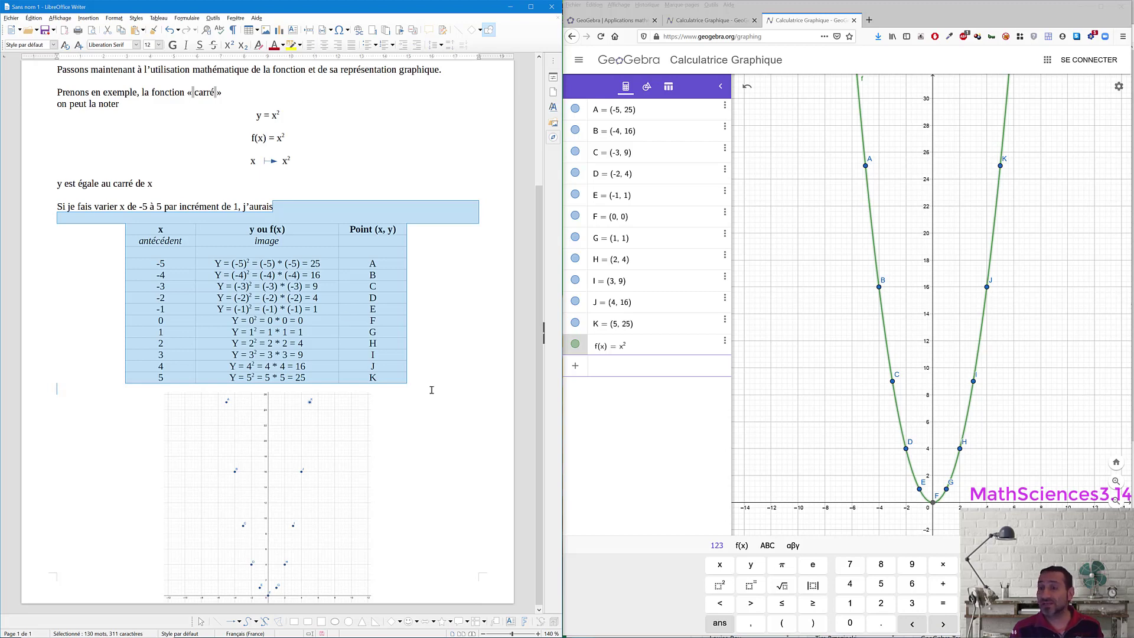
pyautogui.click(402, 388)
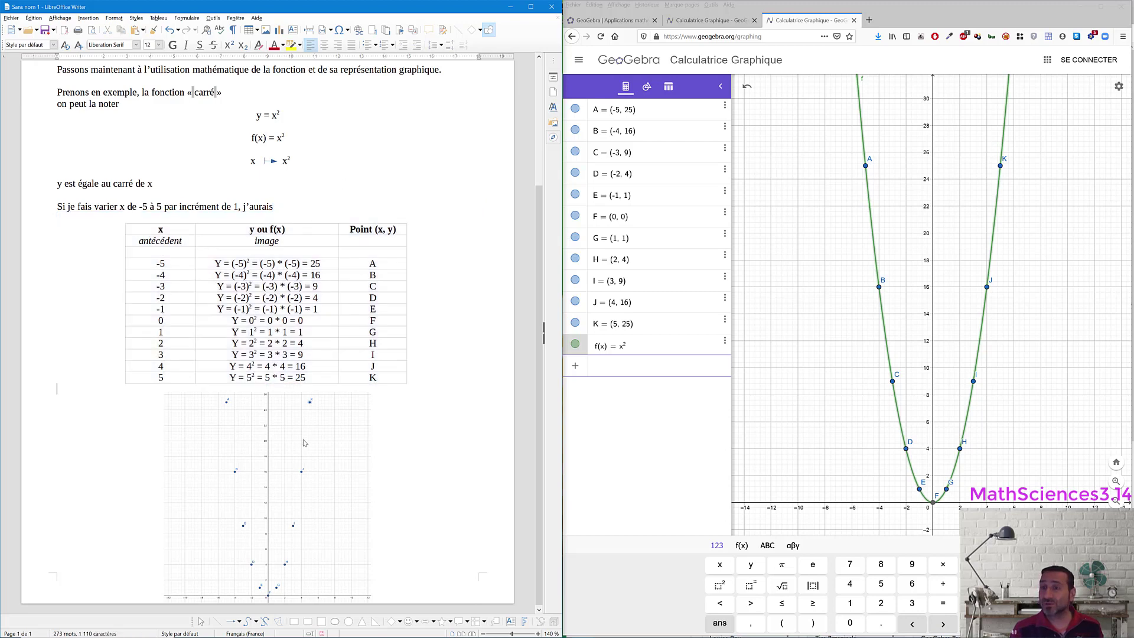
# Step: Add ", c'est une parabole" after «carré» in the example sentence of the Writer document and make the word "parabole" bold
pyautogui.click(300, 184)
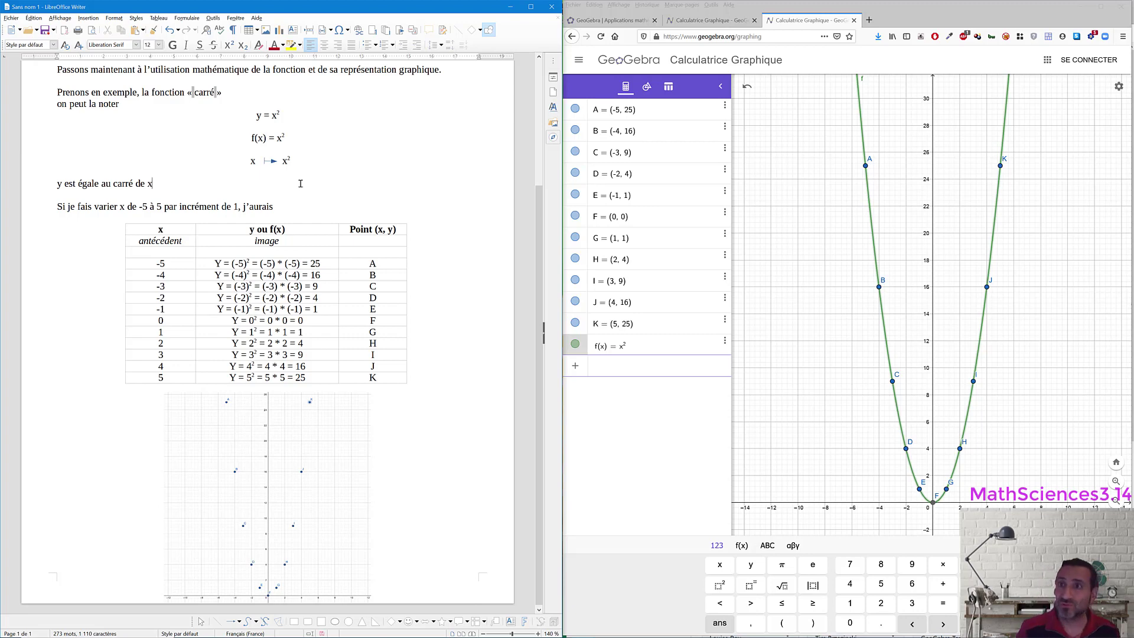
pyautogui.click(241, 92)
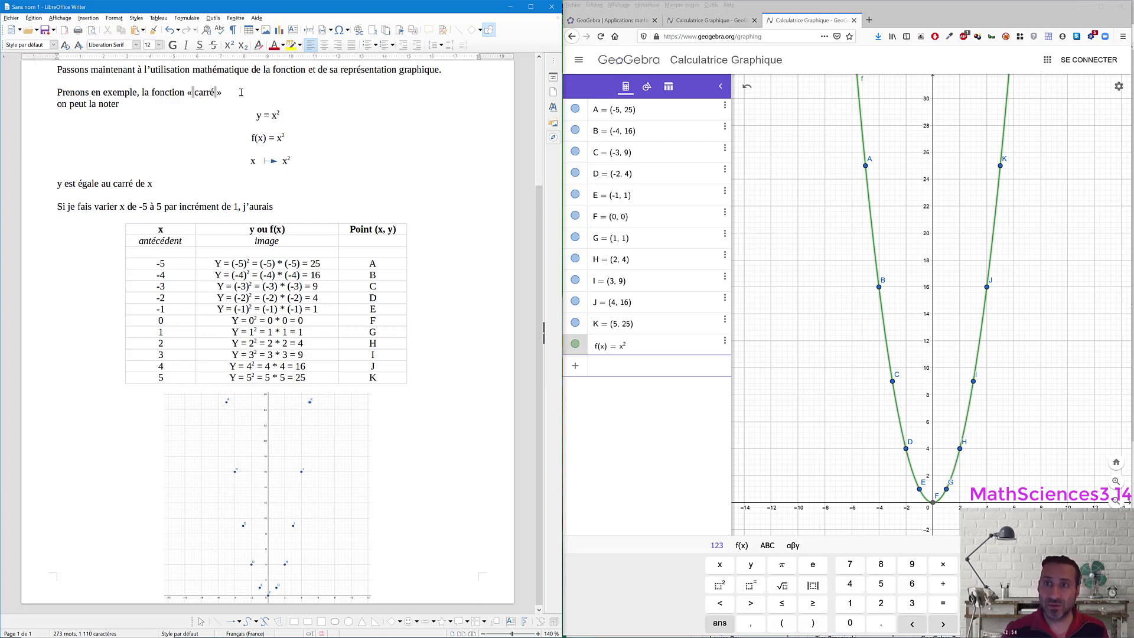
pyautogui.write(", c'est ")
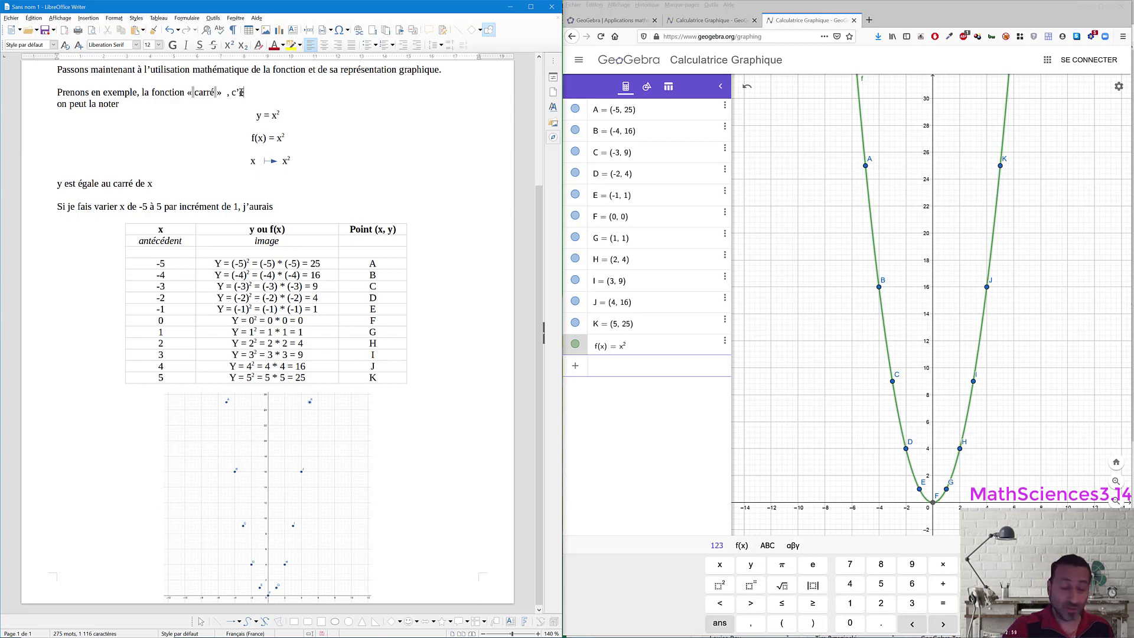
pyautogui.write('une')
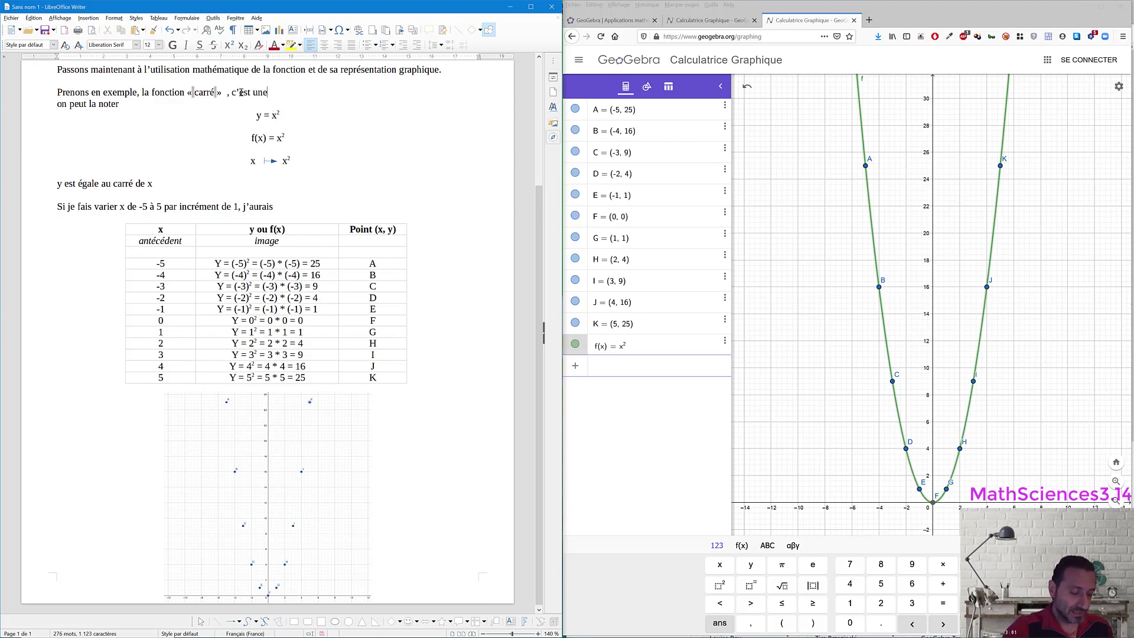
pyautogui.write('parabole')
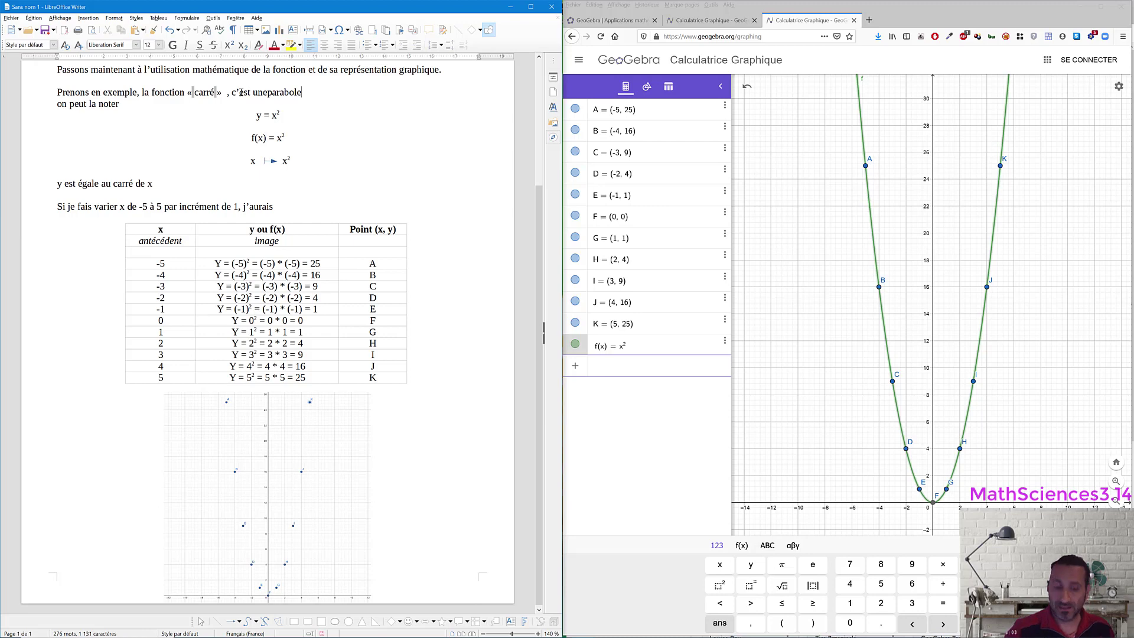
pyautogui.click(270, 93)
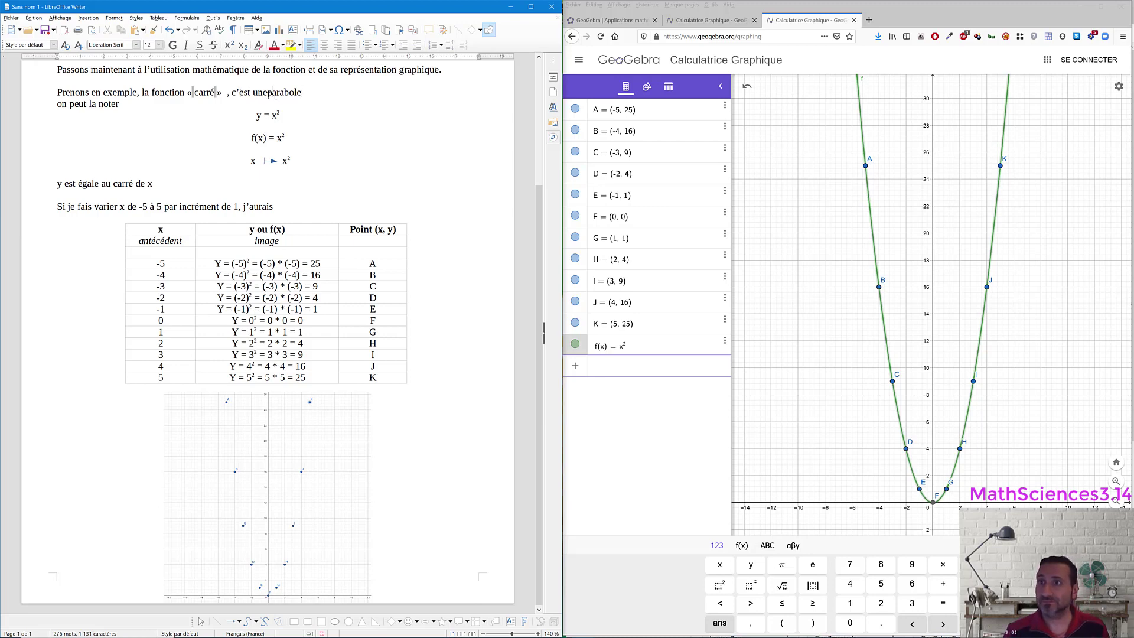
pyautogui.doubleClick(278, 92)
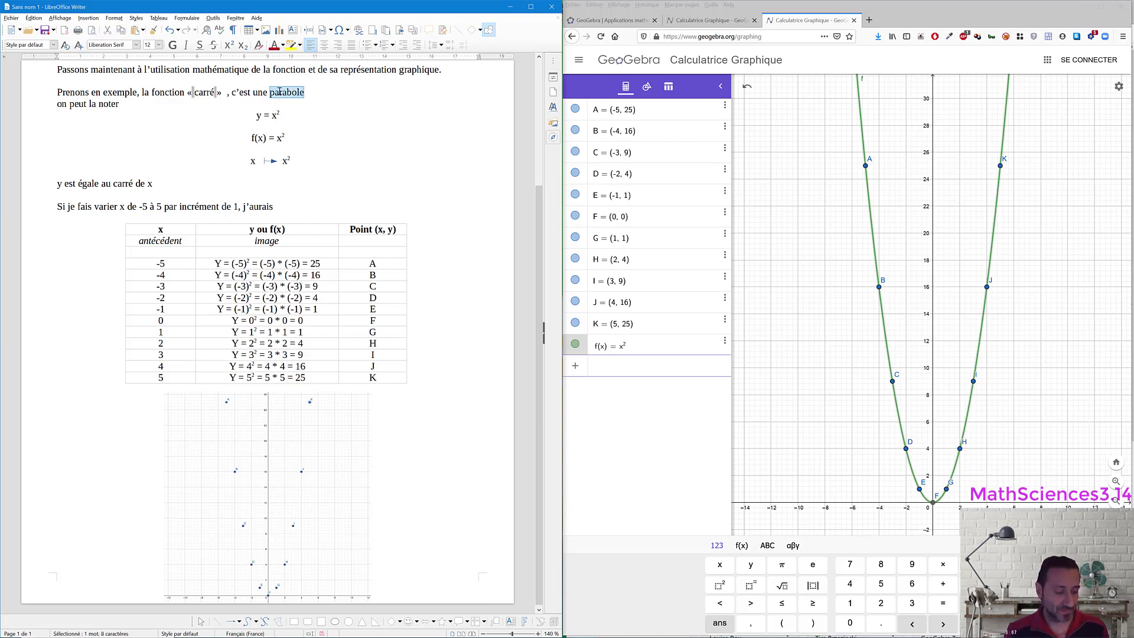
pyautogui.hotkey('ctrl', 'b')
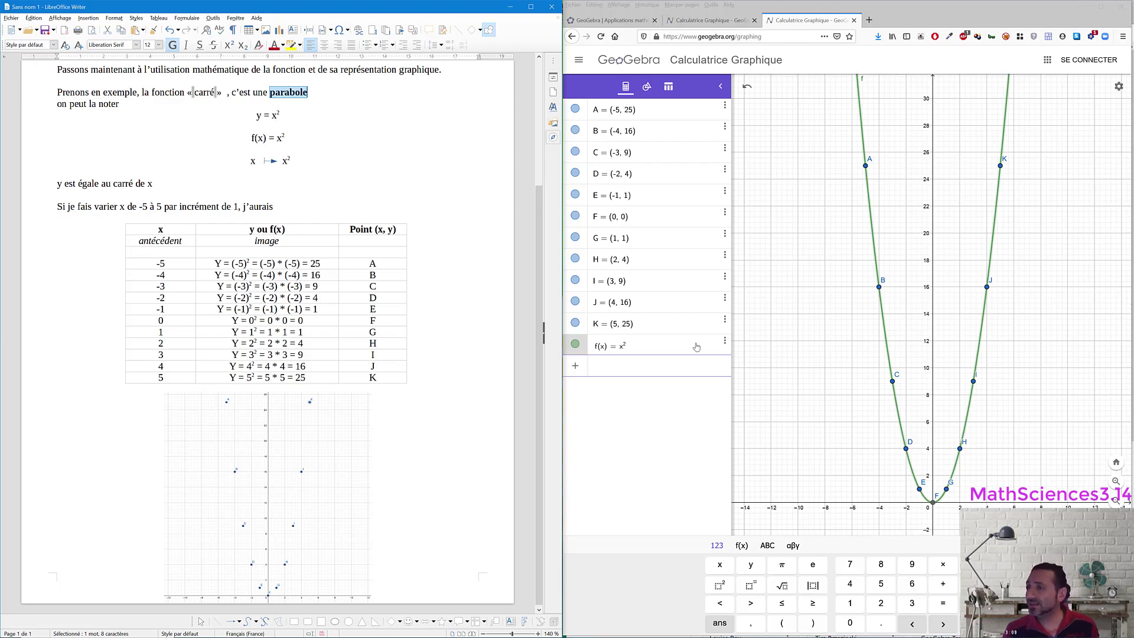
# Step: In GeoGebra, give x² in f(x) a coefficient of 4, then replace it with 0.5
pyautogui.click(619, 350)
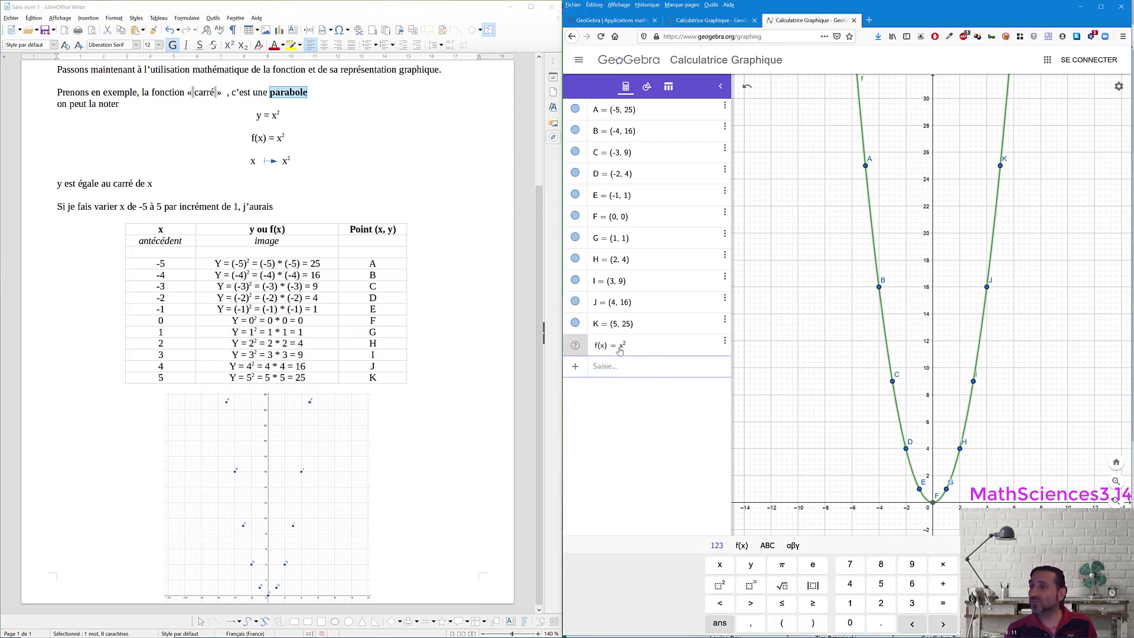
pyautogui.write('4')
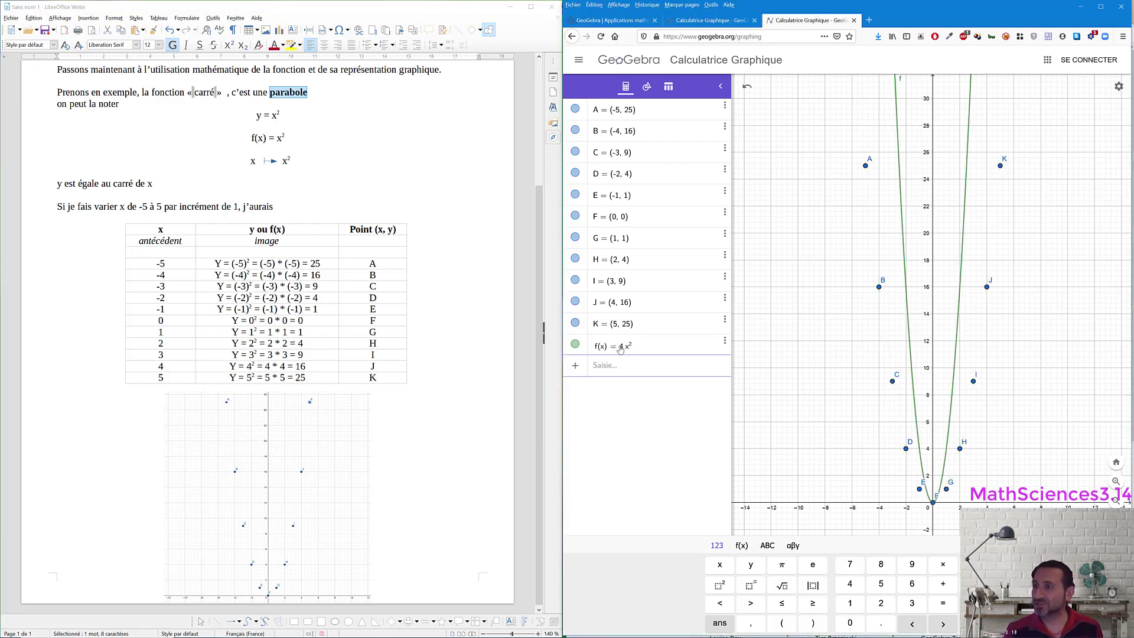
pyautogui.press('BackSpace')
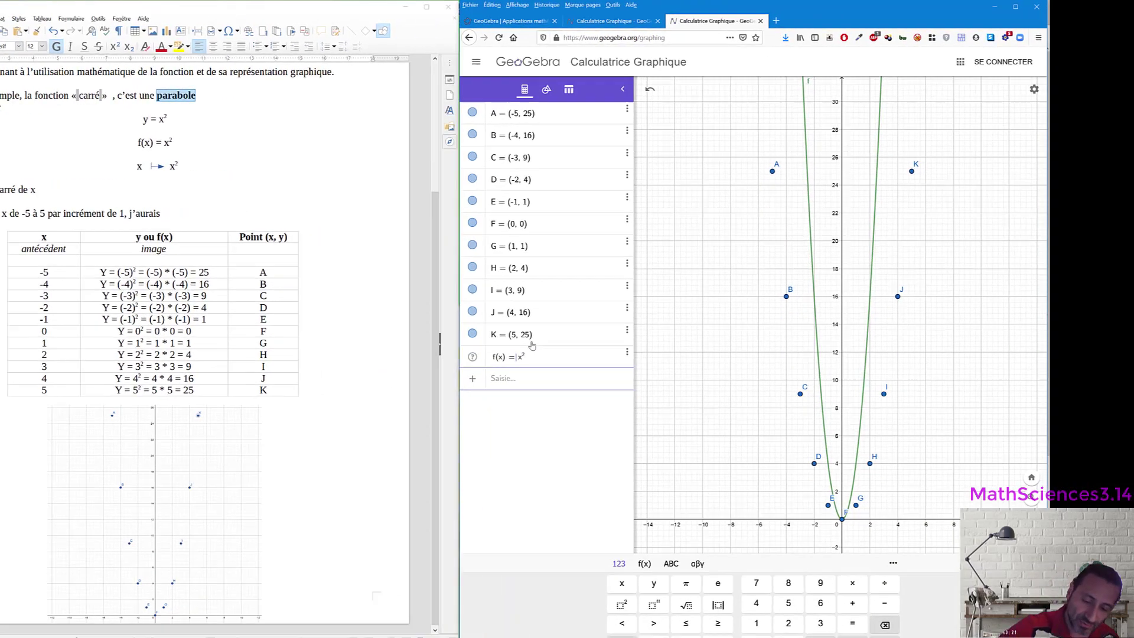
pyautogui.write('0.5')
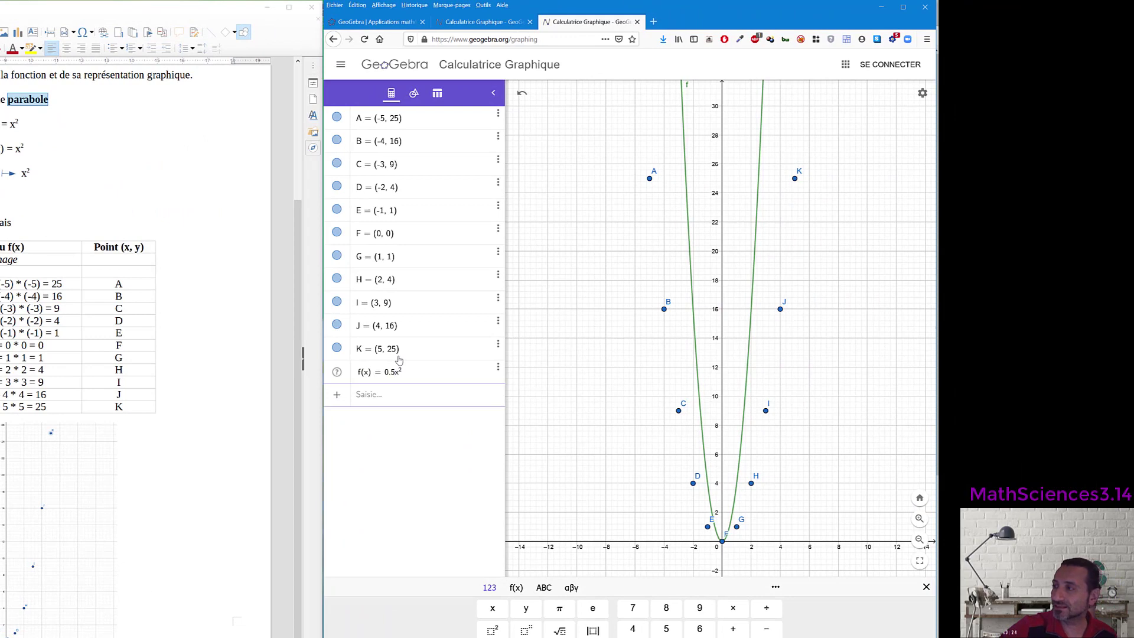
pyautogui.press('Return')
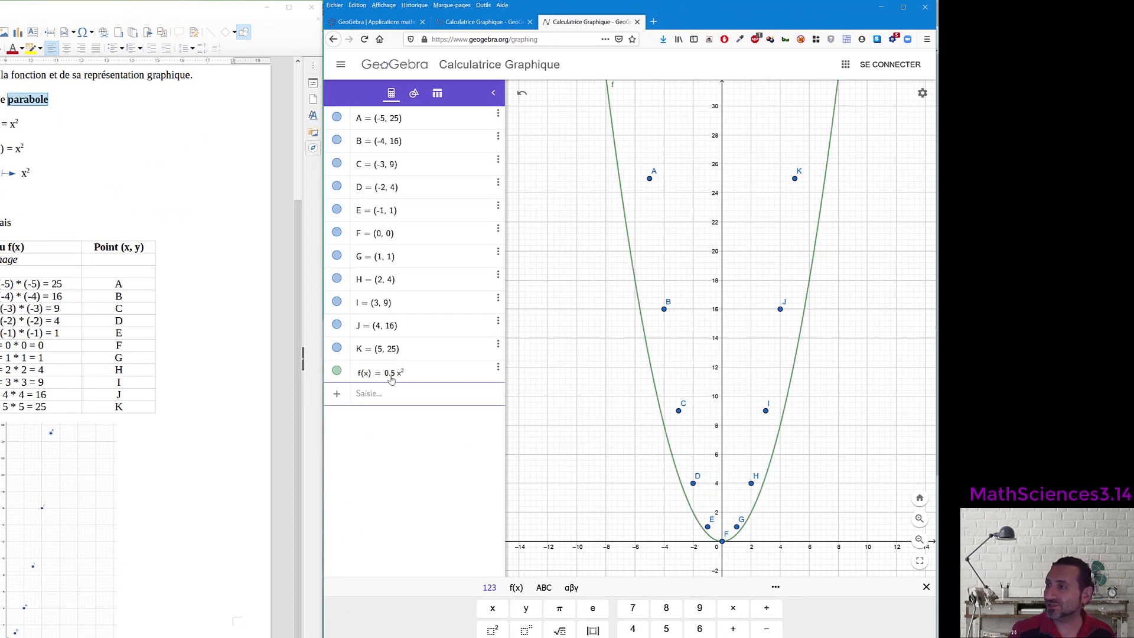
# Step: Change the function to f(x) = 0.05x² and select its curve on the graph
pyautogui.click(394, 373)
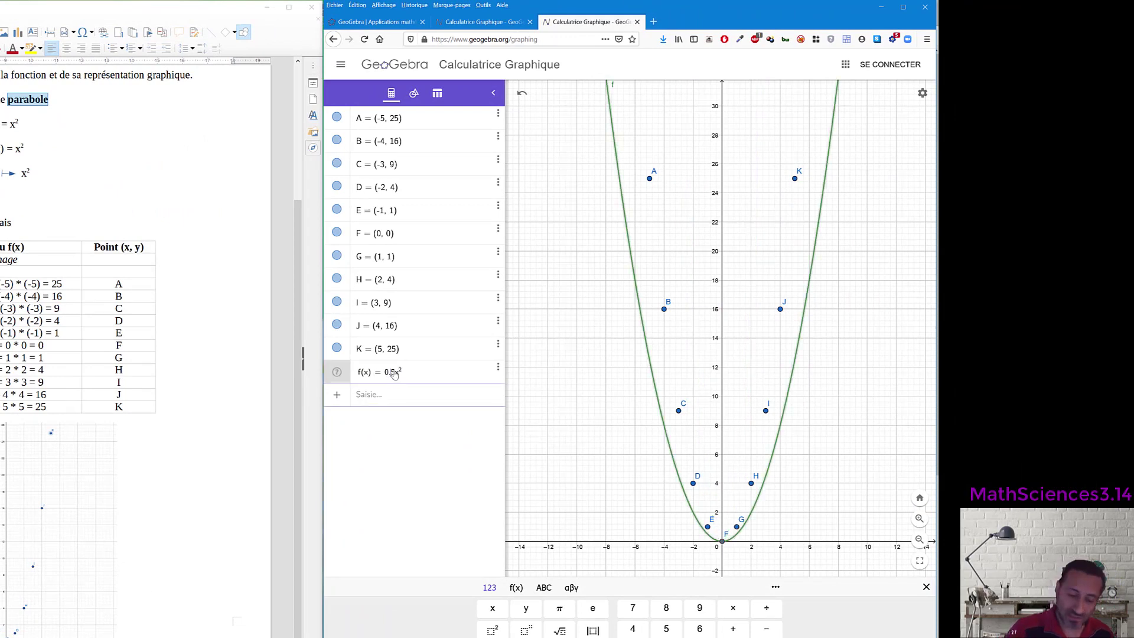
pyautogui.write('0')
pyautogui.press('Return')
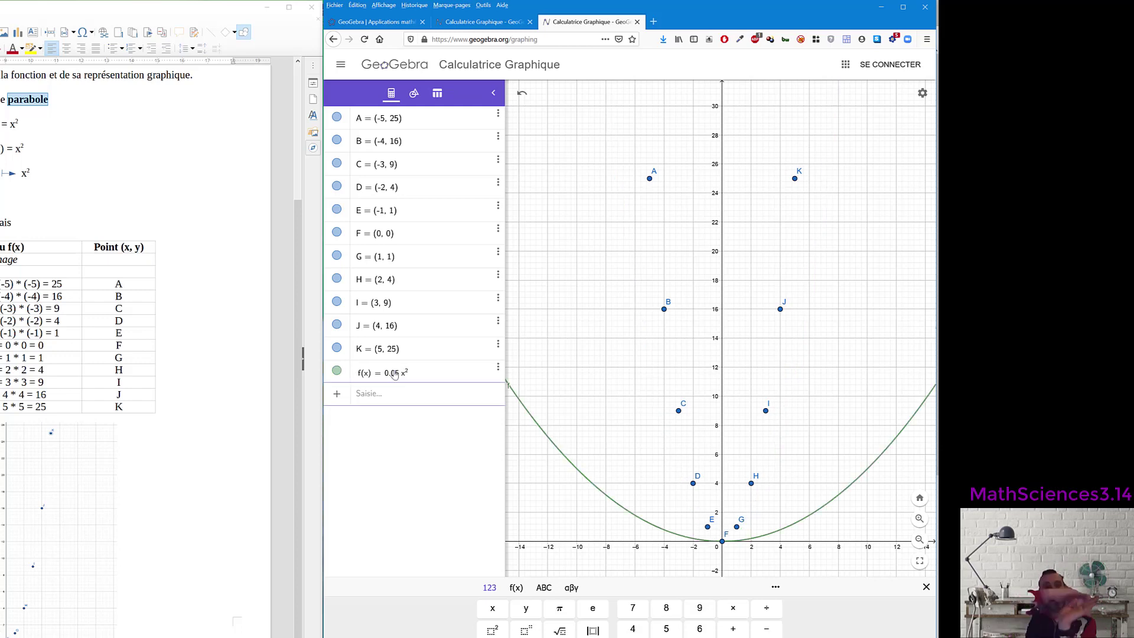
pyautogui.click(517, 402)
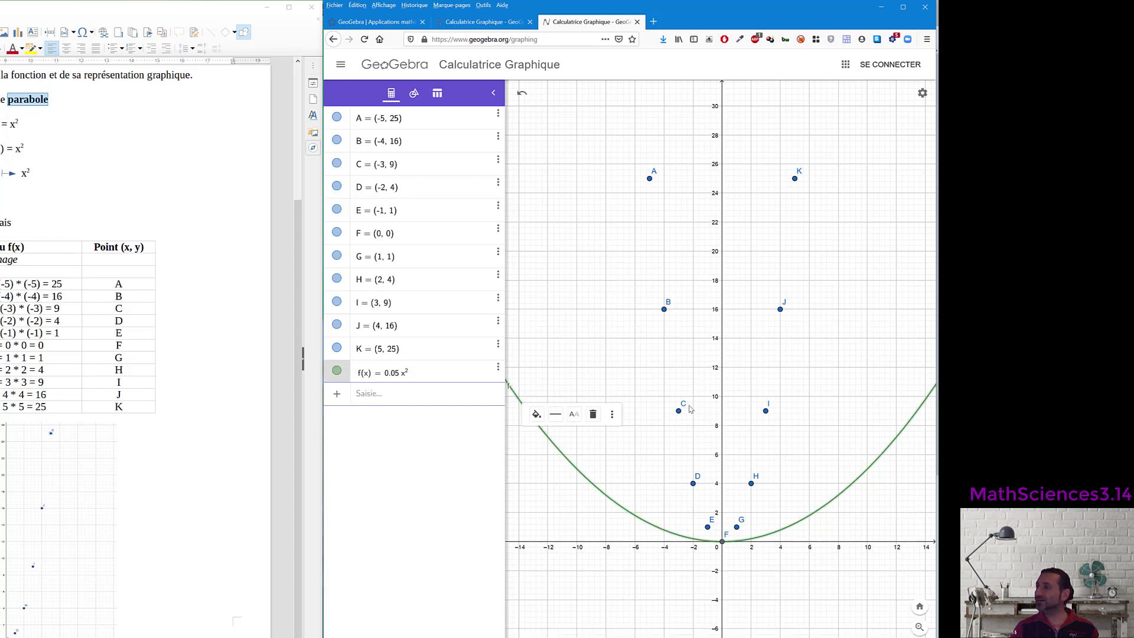